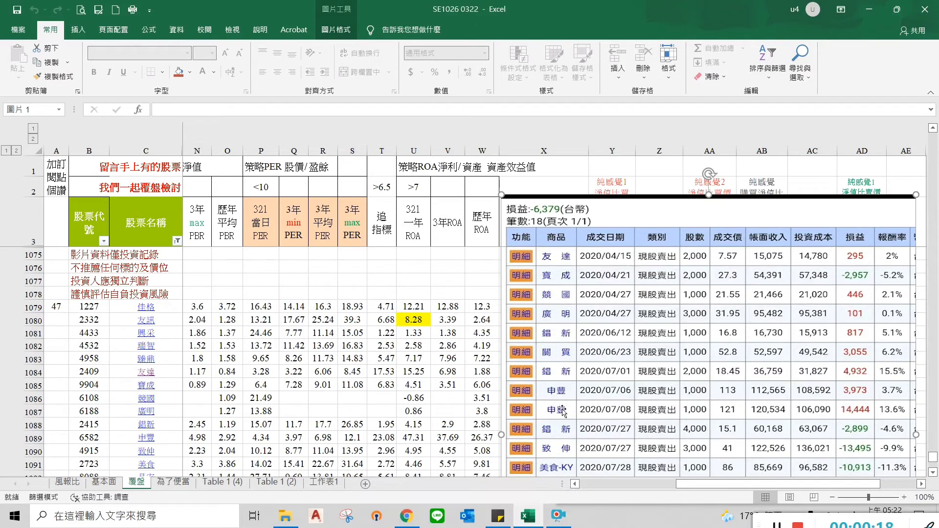
Examine the sold-stock trade record picture alongside the PBR, PER and ROA figures for the stocks in rows 1079 to 1094.
scroll(553, 387, "down", 2)
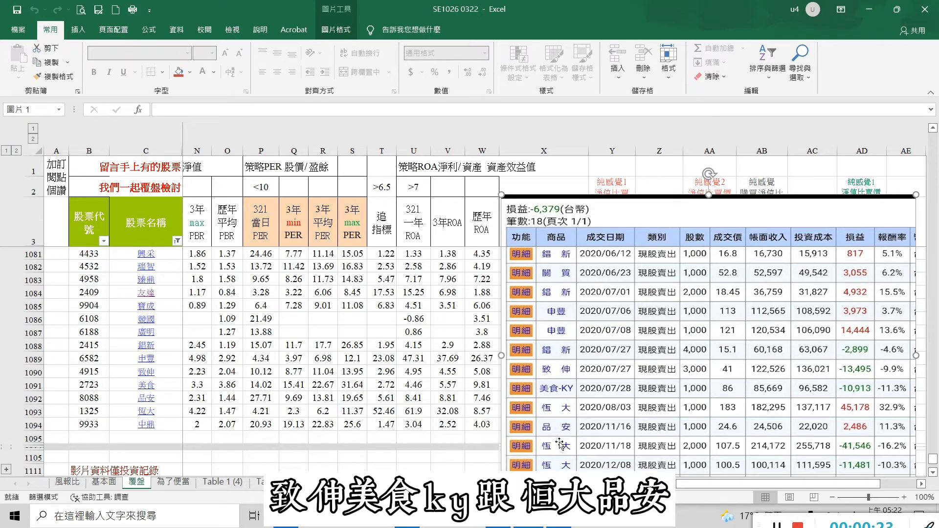
scroll(553, 433, "down", 1)
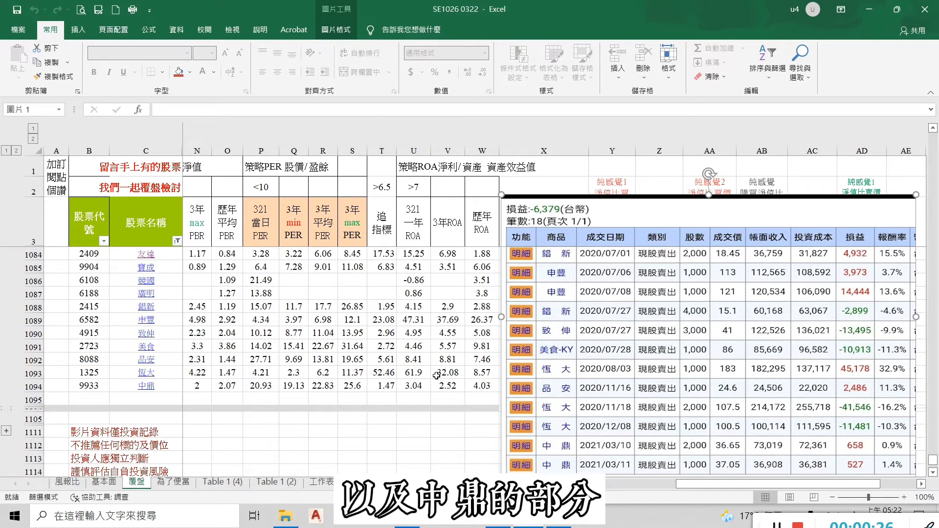
scroll(590, 324, "up", 1)
scroll(590, 323, "up", 3)
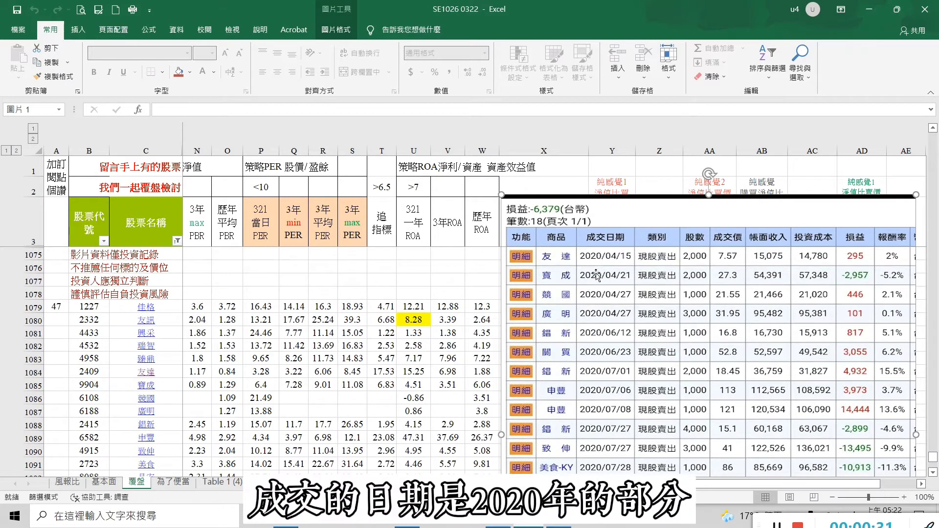
scroll(619, 321, "down", 1)
scroll(625, 303, "up", 1)
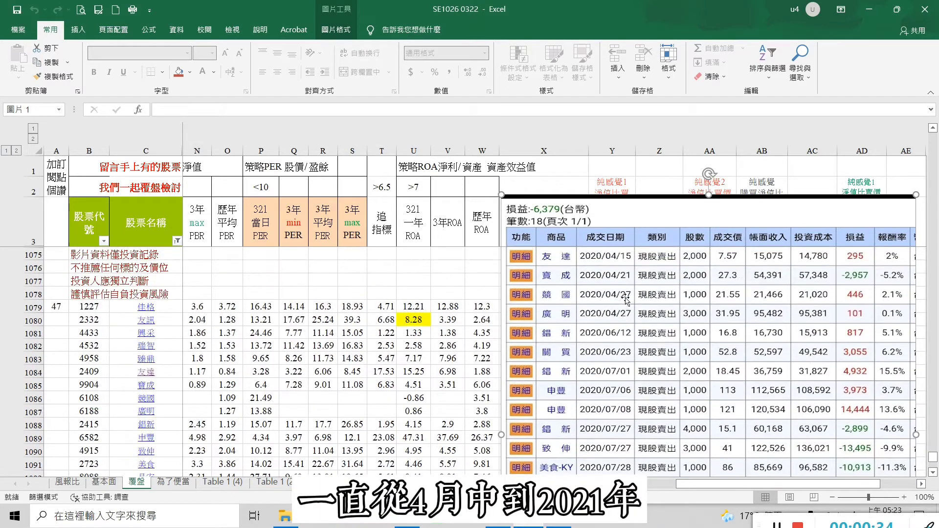
scroll(625, 300, "down", 4)
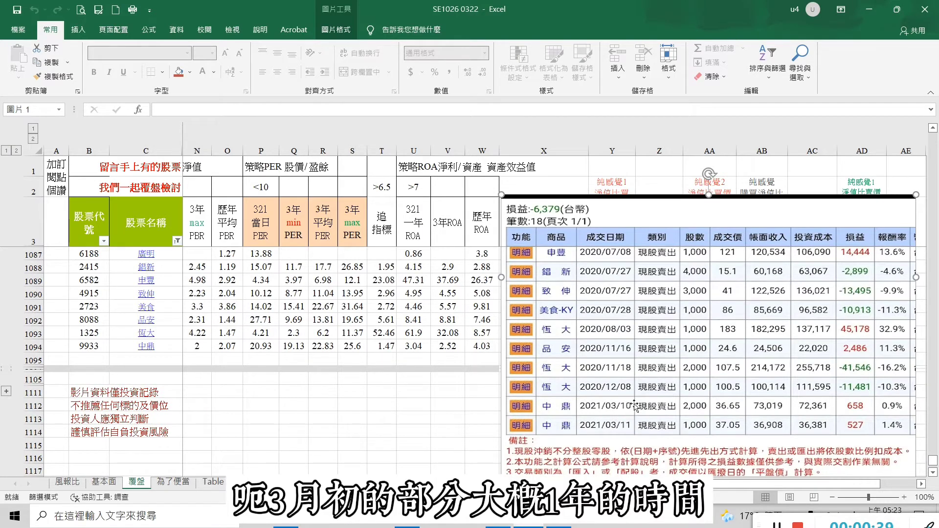
scroll(635, 406, "up", 4)
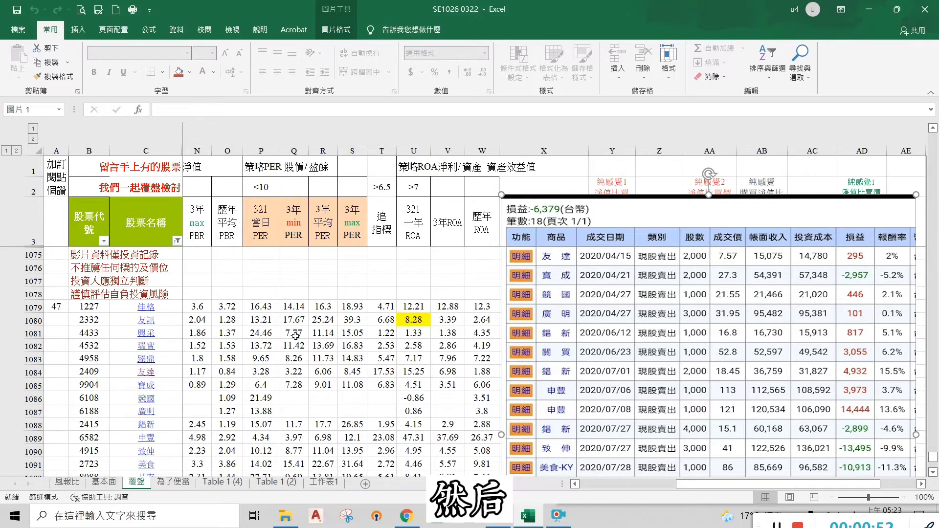
scroll(268, 286, "down", 1)
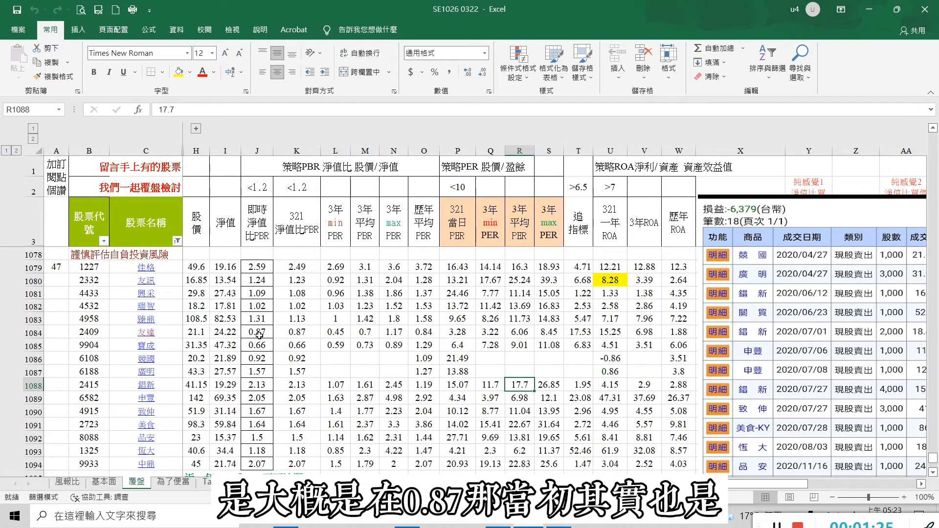
left_click_drag(786, 487, 870, 482)
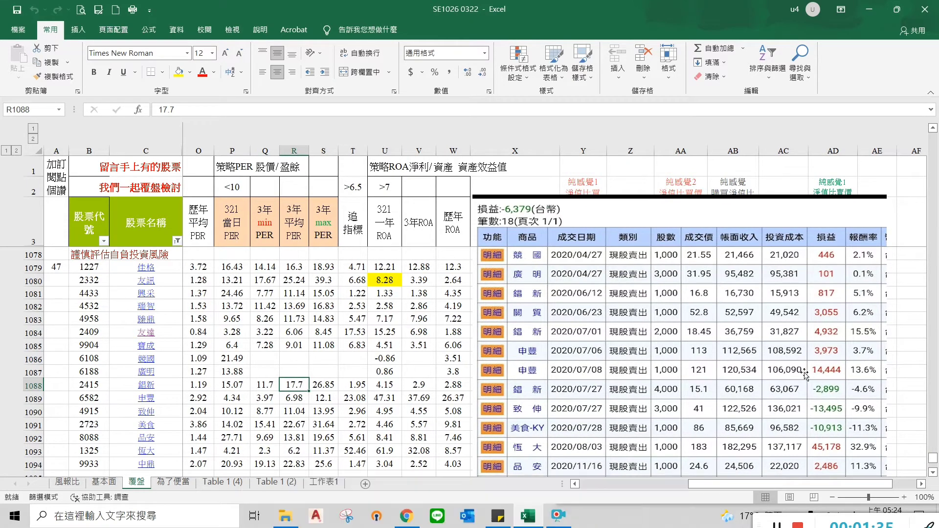
scroll(819, 352, "down", 1)
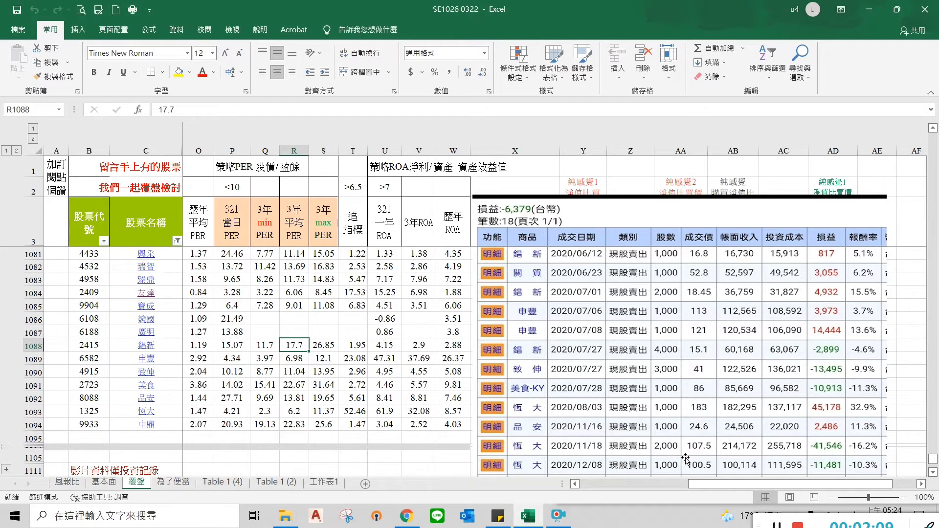
mouse_move(720, 486)
left_mouse_down()
mouse_move(694, 486)
mouse_move(715, 486)
left_mouse_up()
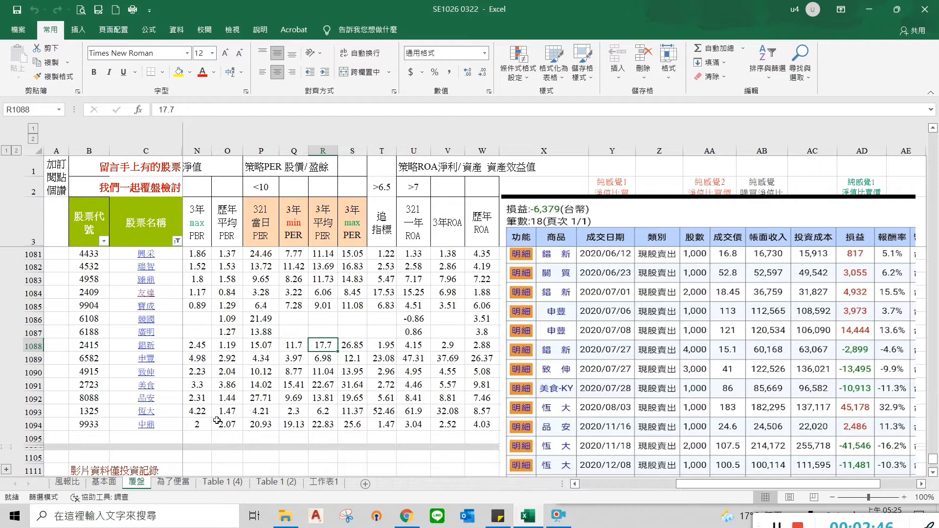
Try a share price of 105 for 恆大 in H1093, and undo the change.
left_click(352, 457)
left_click_drag(754, 484, 685, 484)
left_click(203, 413)
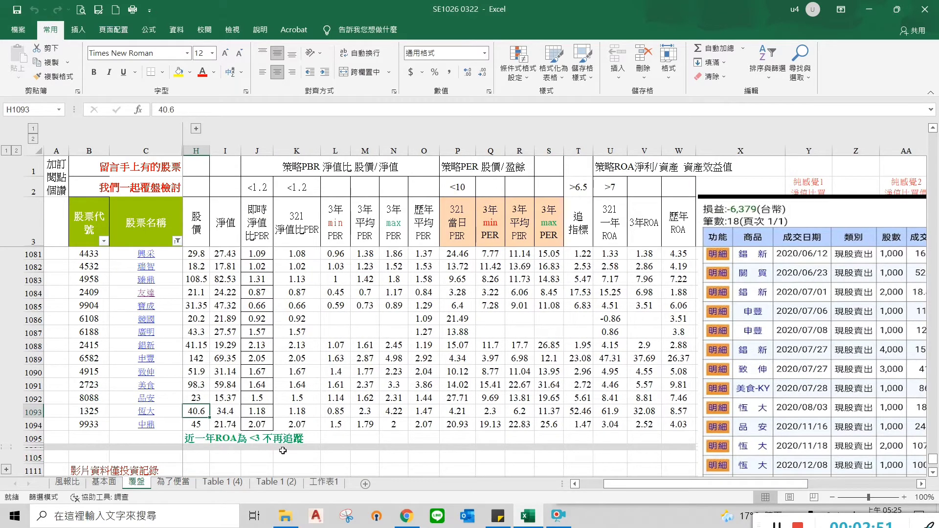
key("BackSpace")
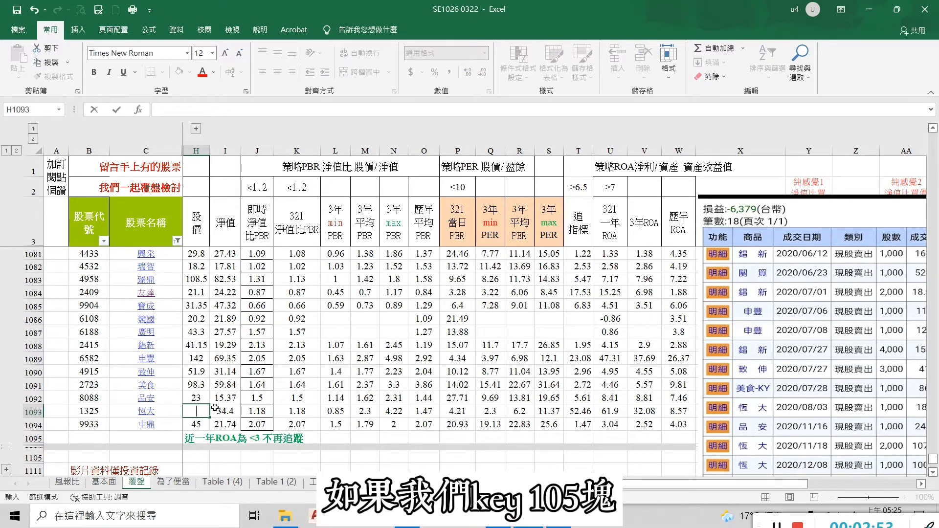
type("100")
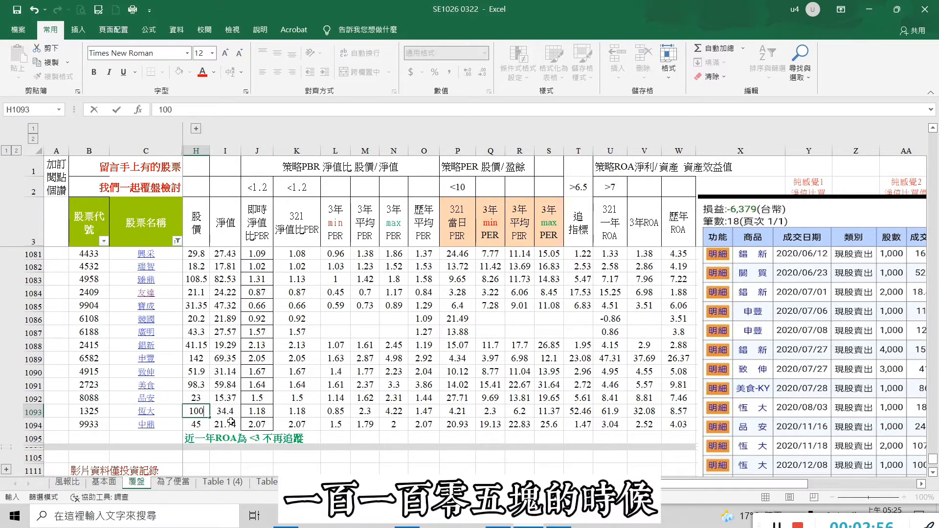
key("BackSpace")
type("5")
key("Return")
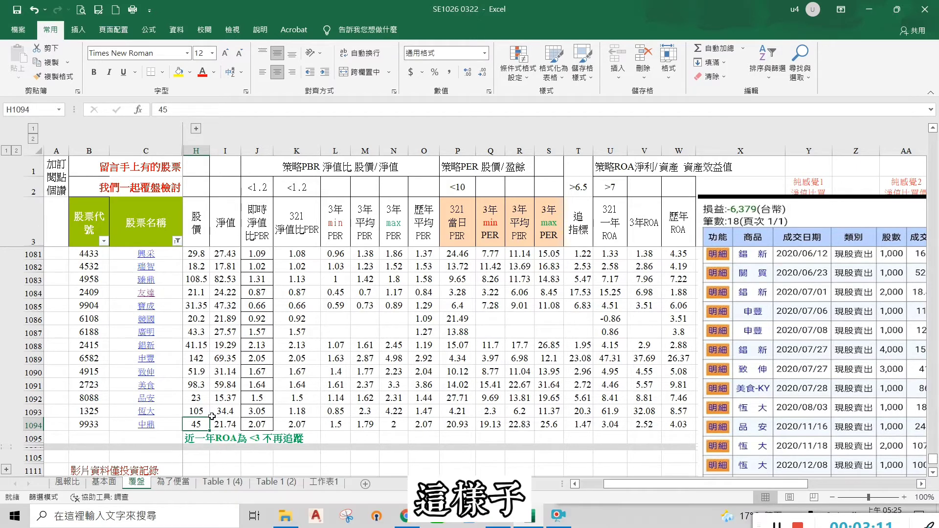
key("ctrl+z")
Fill 友達's 321 PBR, same-day PER and one-year ROA cells (K1084, P1084, U1084) with light orange.
scroll(219, 353, "up", 1)
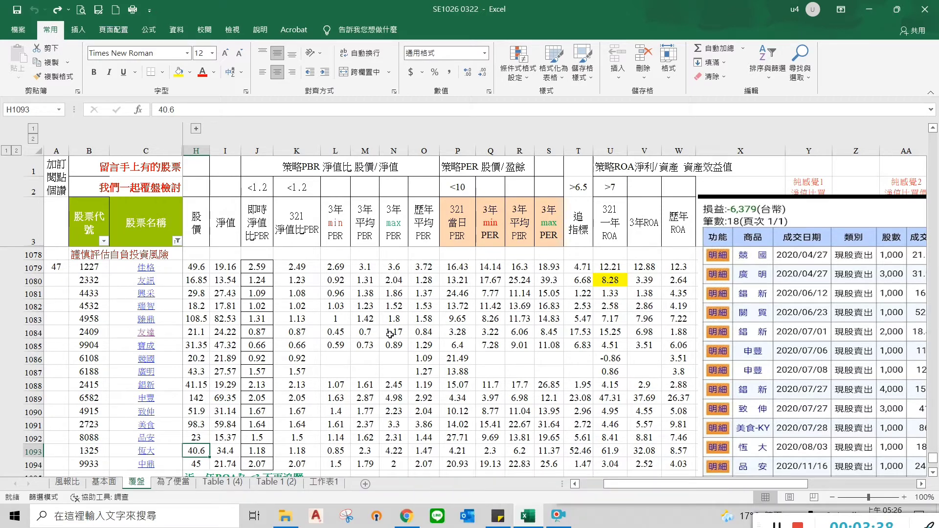
left_click(424, 337)
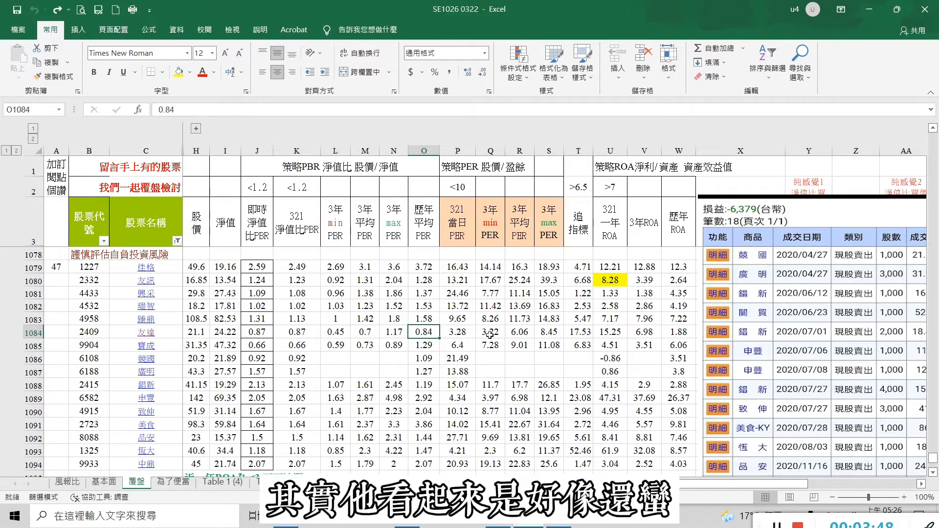
left_click(461, 332)
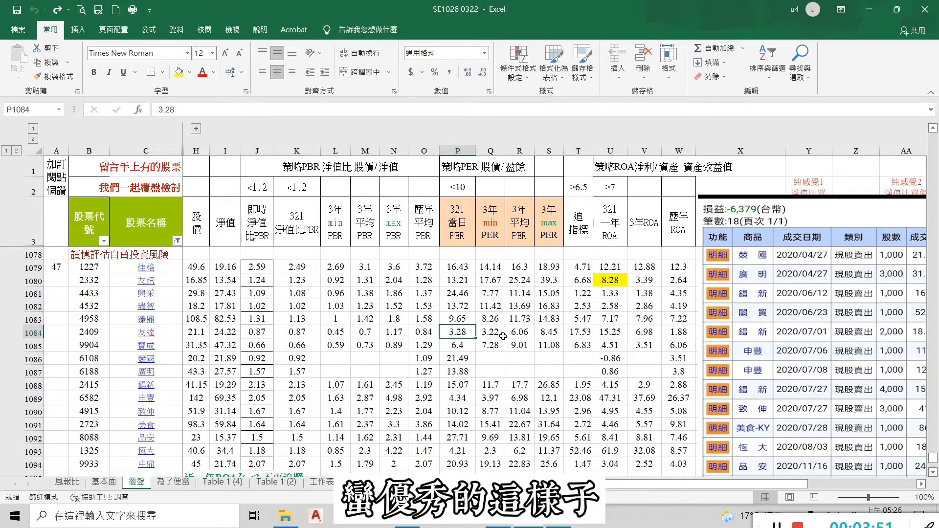
left_click(602, 333)
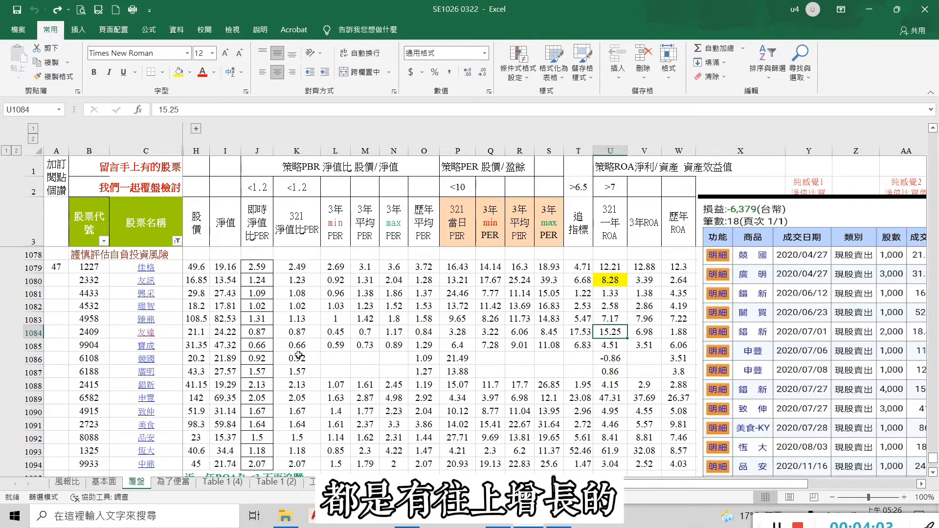
left_click(305, 333)
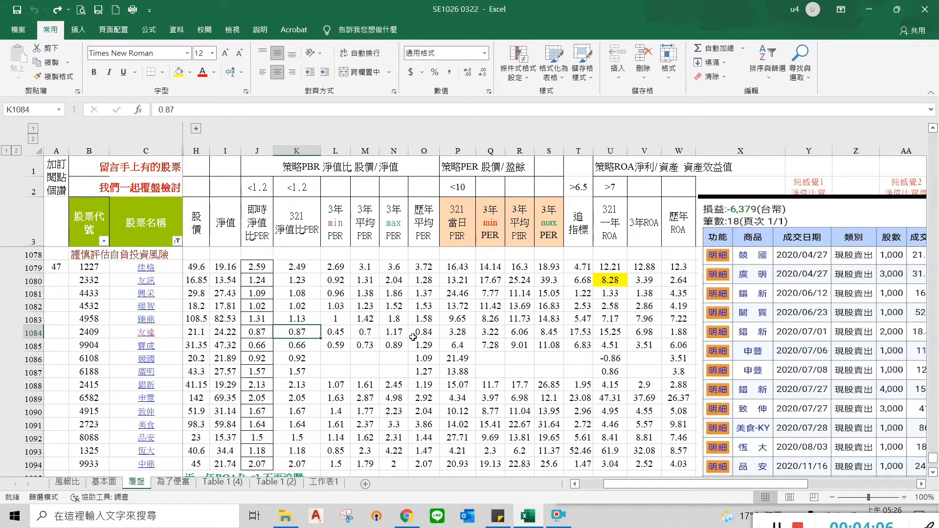
left_click(610, 332, "ctrl")
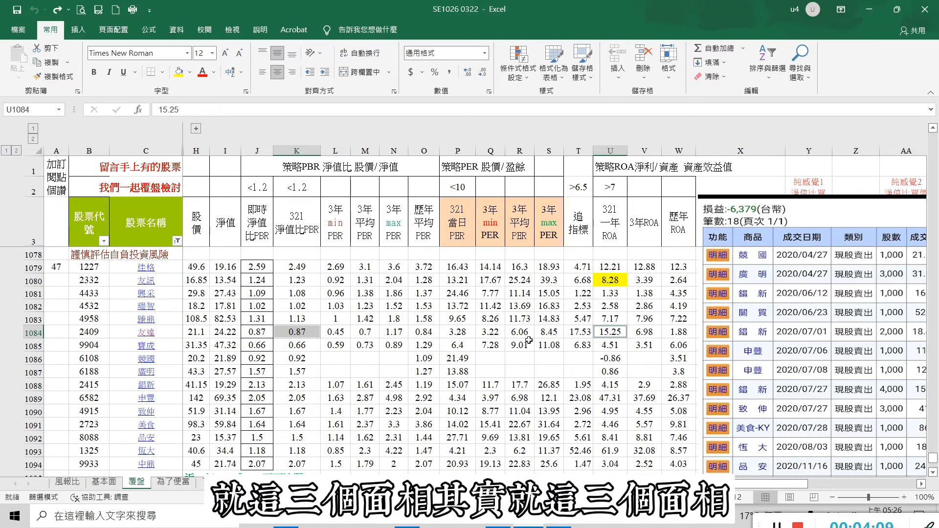
left_click(455, 332, "ctrl")
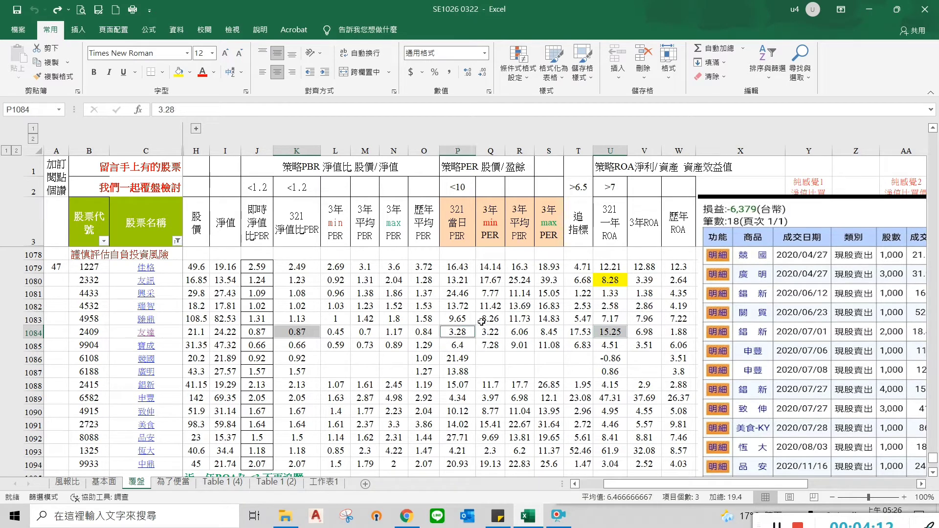
left_click(191, 72)
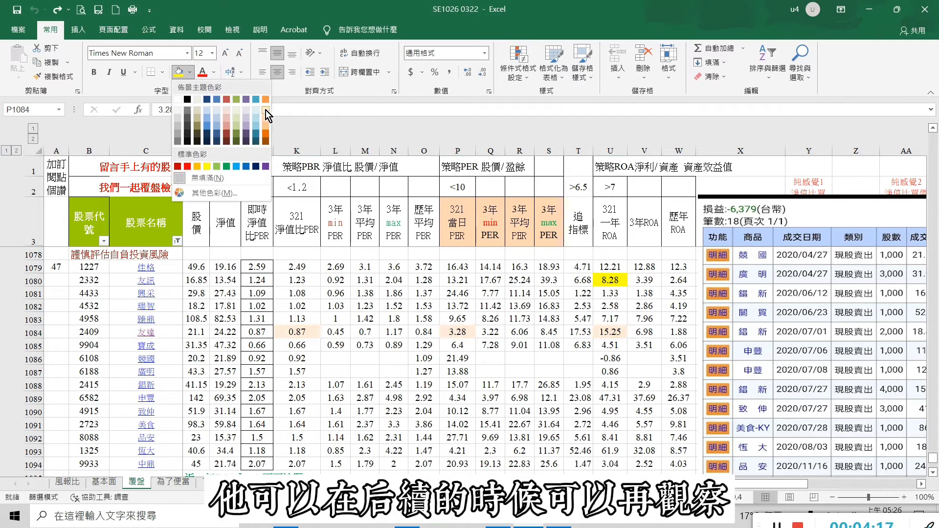
left_click(265, 110)
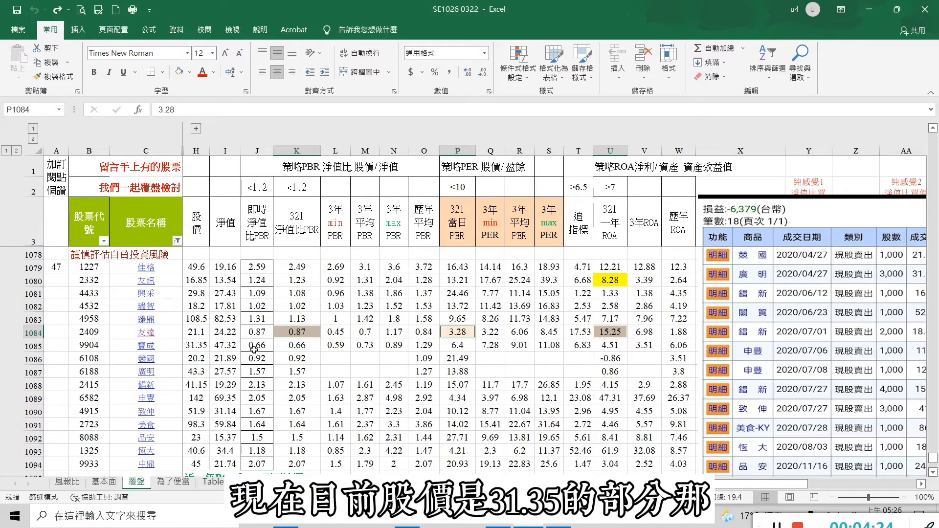
Fill 寶成's 321 PBR and same-day PER cells (K1085, P1085) with the same light orange.
left_click(292, 346)
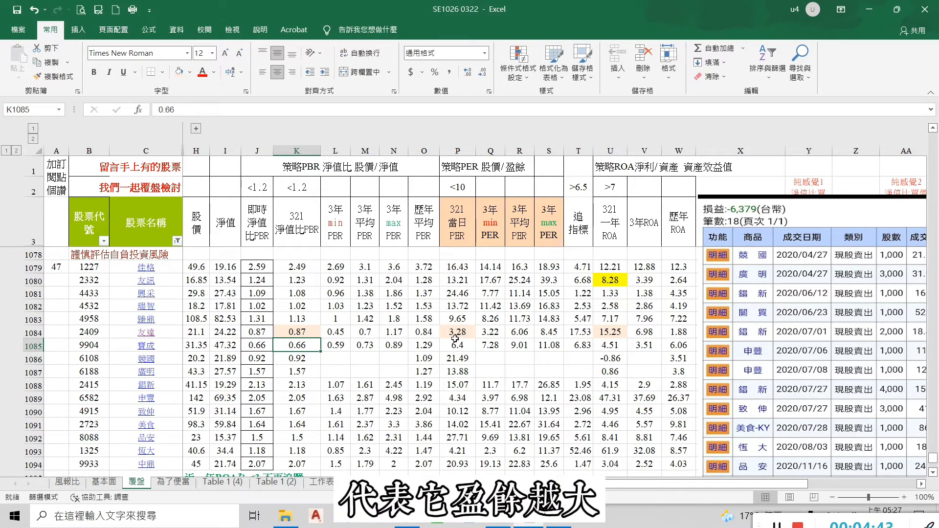
left_click(610, 346)
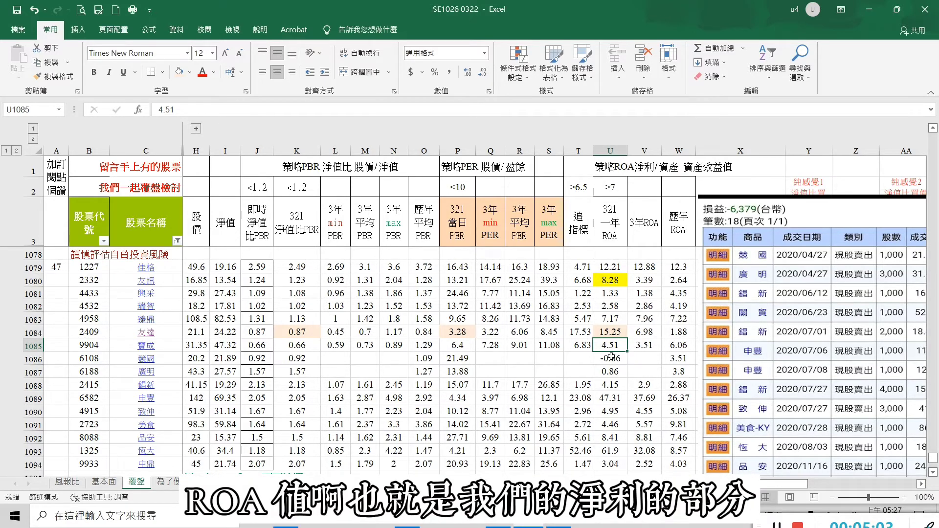
left_click(462, 346)
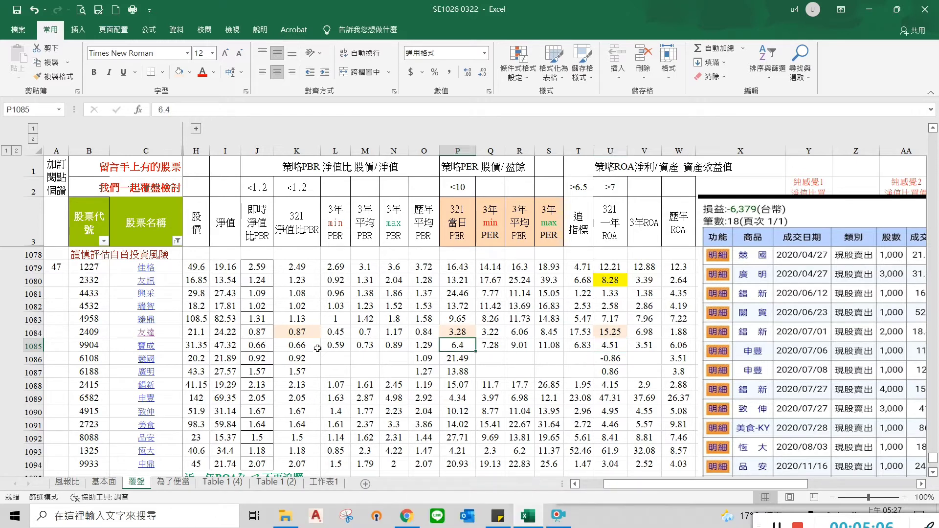
left_click(297, 345, "ctrl")
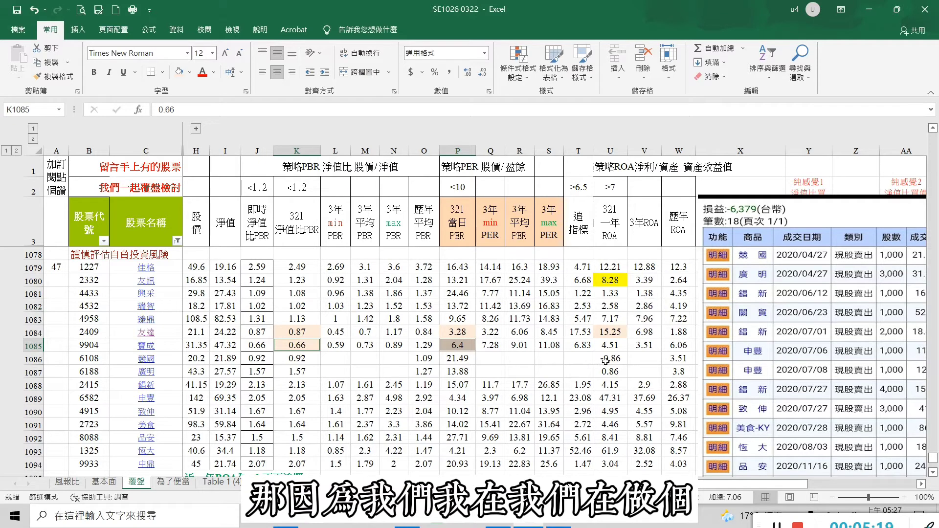
Open 競國's linked Goodinfo performance page in the browser and show its average performance for 近1年平均.
left_click(144, 360)
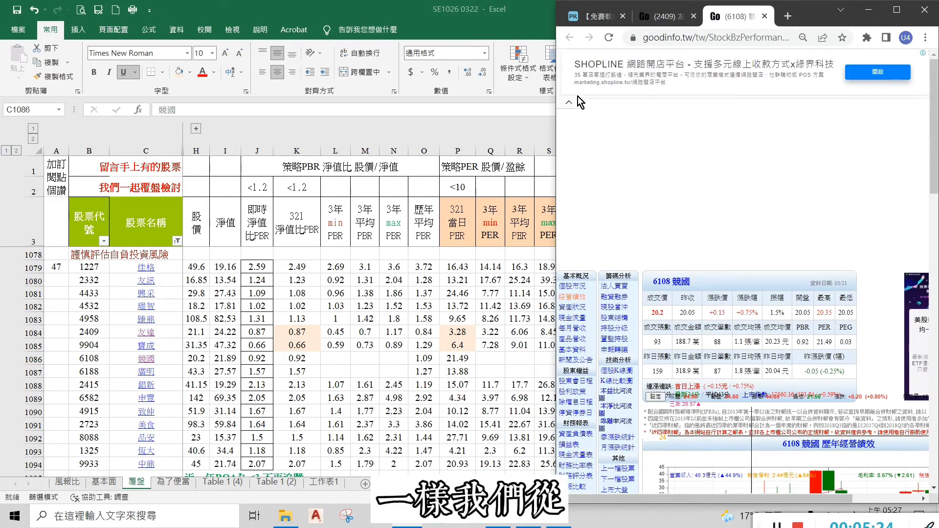
left_click(576, 101)
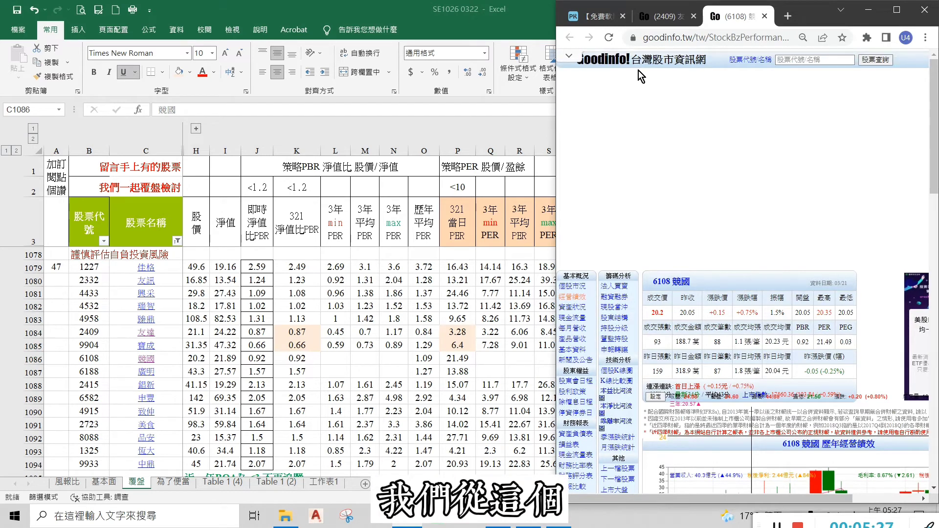
scroll(788, 373, "down", 10)
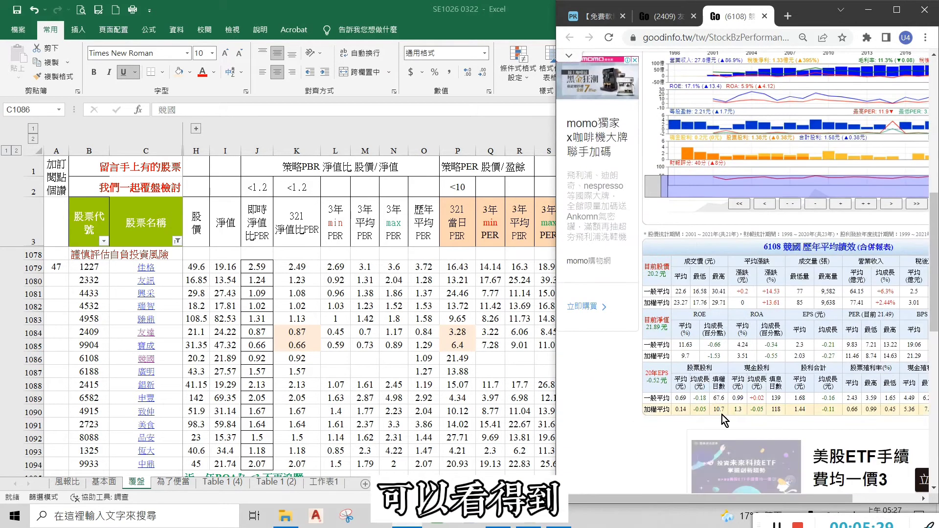
left_click_drag(769, 498, 837, 495)
left_click(901, 247)
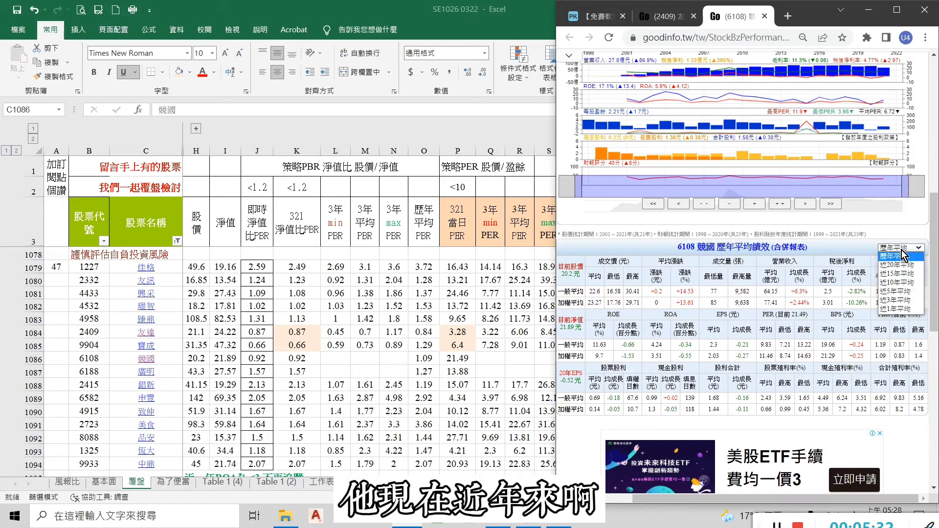
left_click(903, 309)
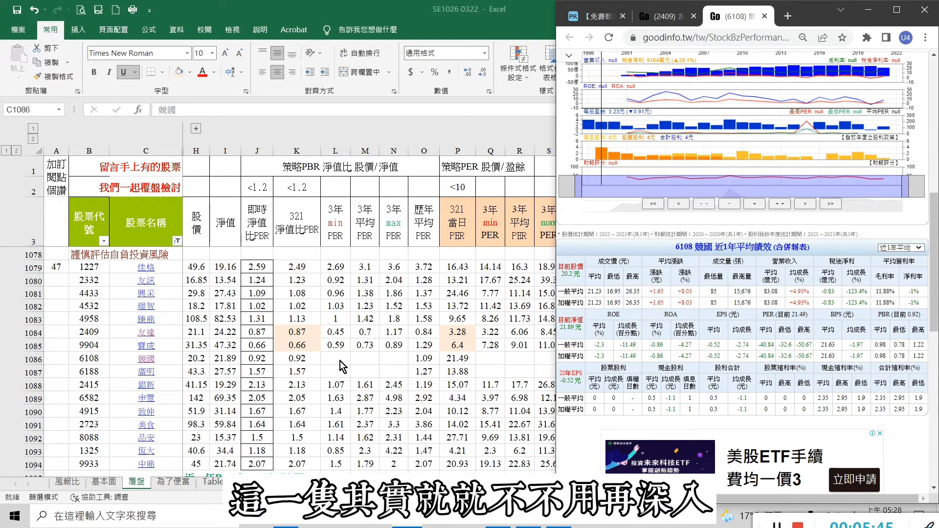
Switch back to Excel and examine the valuation figures of 競國 and the stocks below it.
key("alt+Tab")
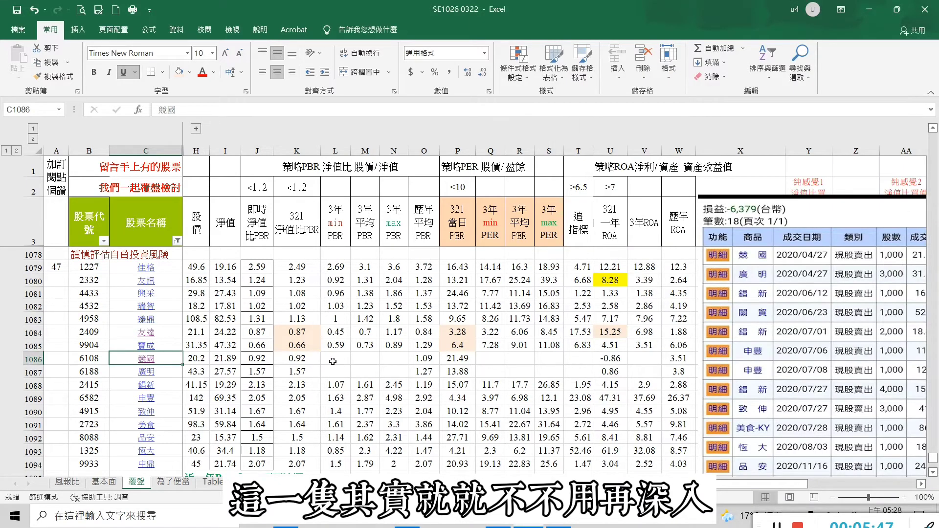
left_click(332, 362)
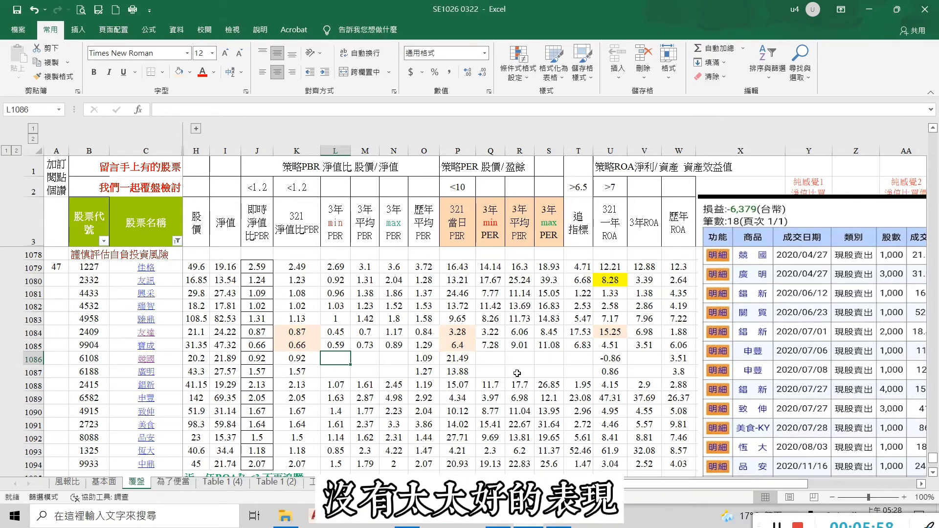
scroll(517, 373, "down", 2)
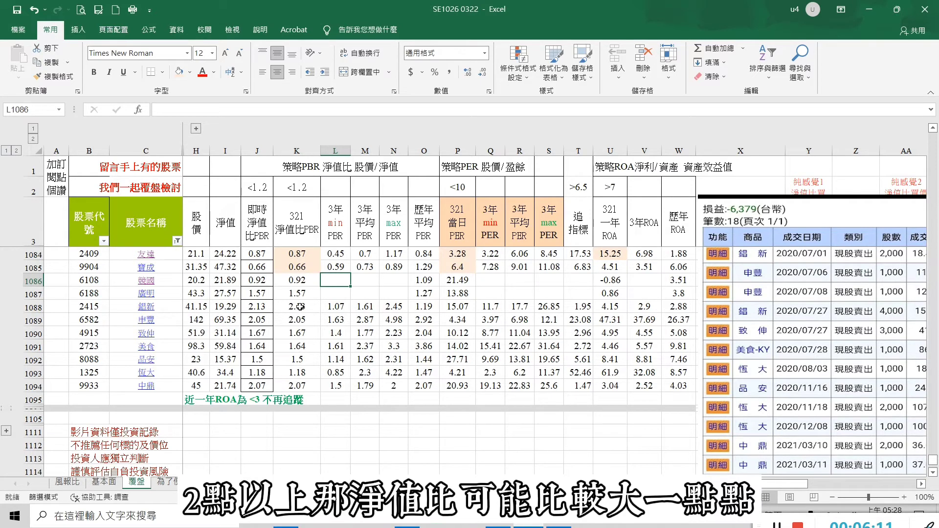
Examine 錩新's same-day PER and one-year ROA, and compare 申豐's price with its past sale records.
left_click(462, 309)
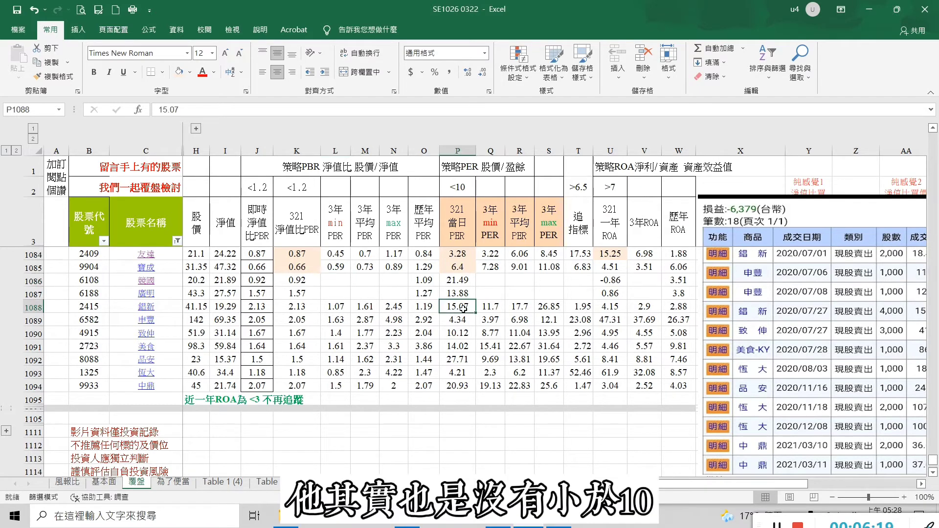
left_click(606, 309)
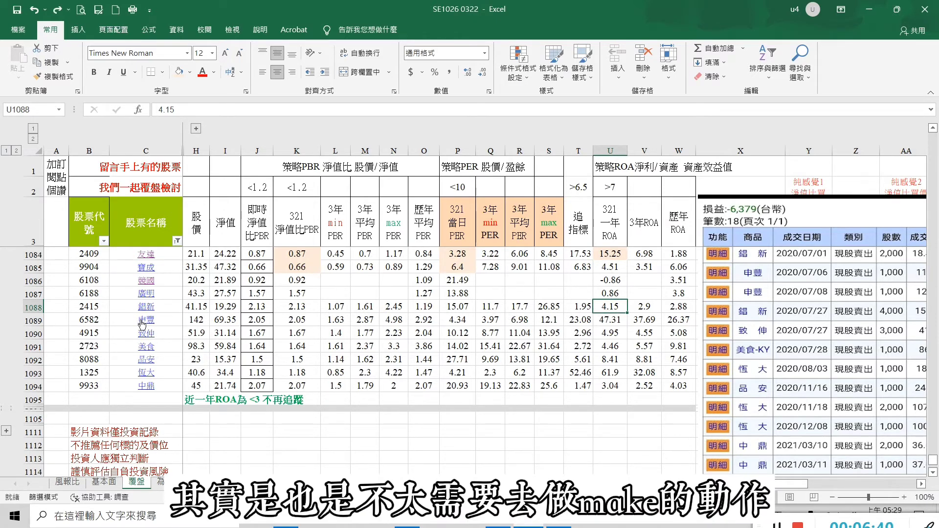
left_click(194, 322)
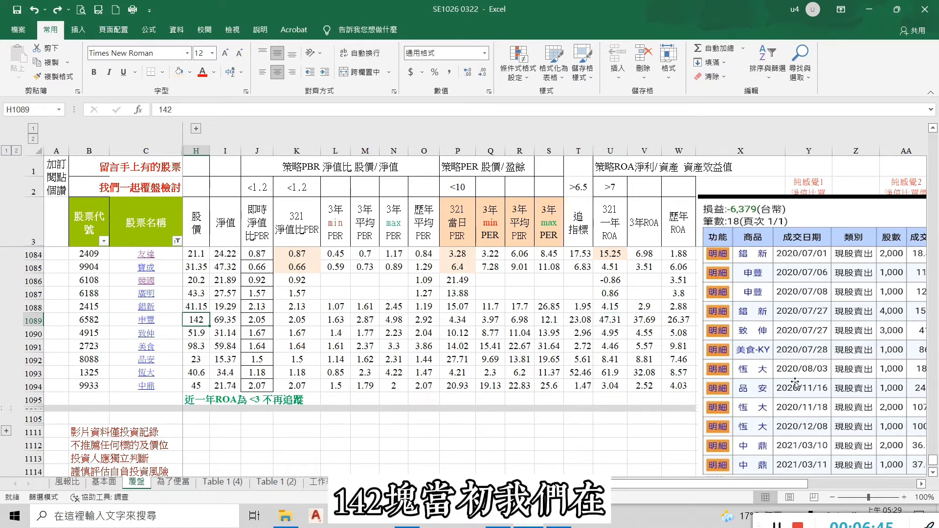
scroll(792, 380, "down", 1)
scroll(783, 318, "up", 1)
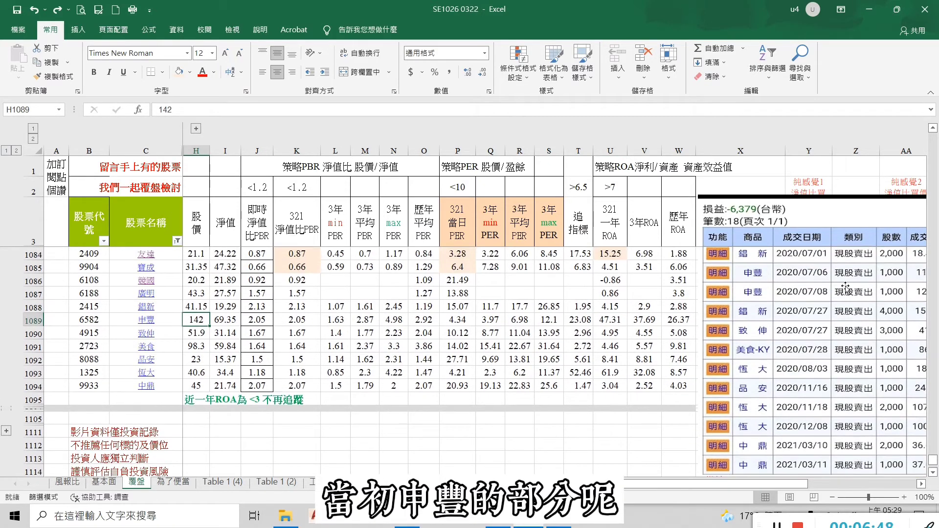
left_click_drag(757, 484, 818, 480)
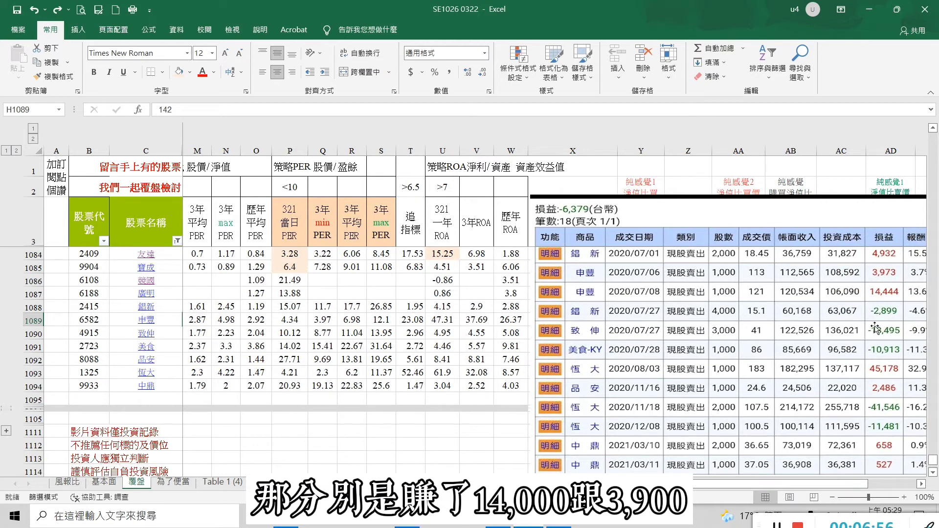
left_click_drag(790, 484, 790, 485)
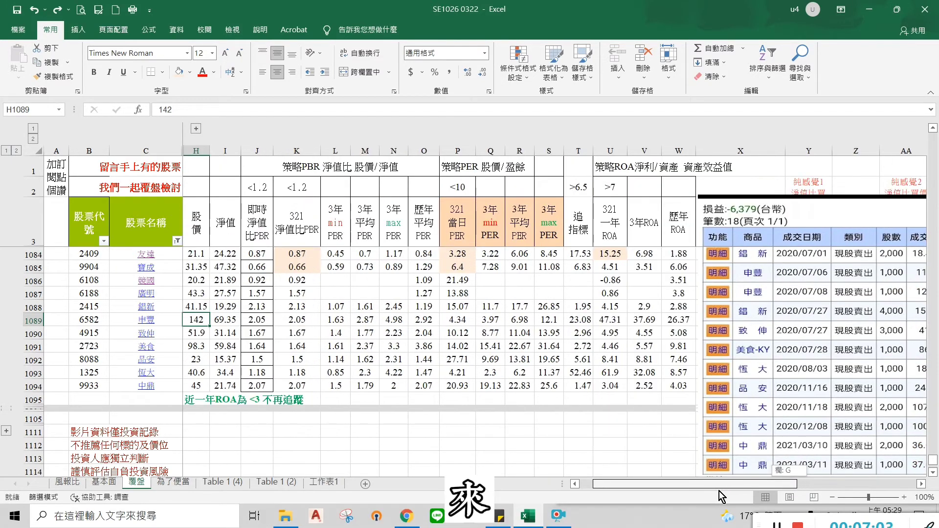
left_click_drag(789, 485, 790, 485)
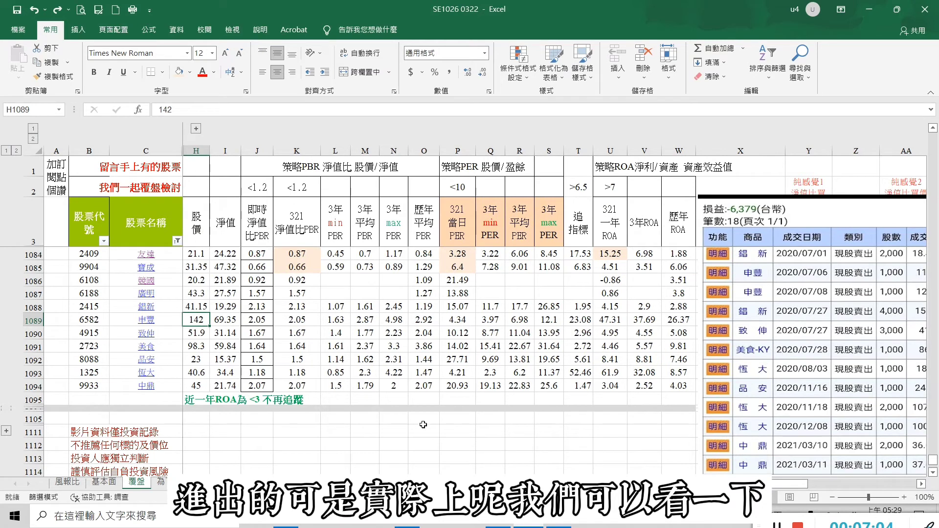
Fill 申豐's 321 PBR, same-day PER and one-year ROA cells (K1089, P1089, U1089) with light orange.
left_click(295, 321)
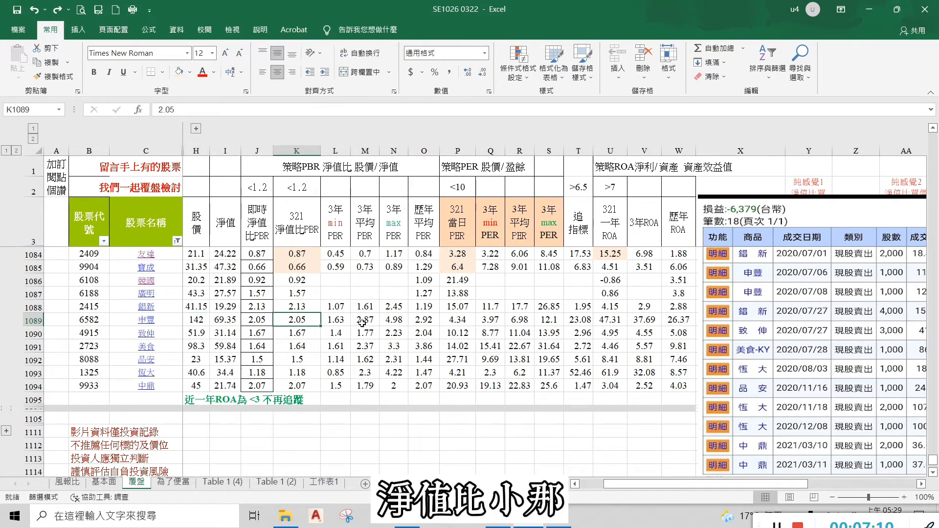
left_click(179, 72)
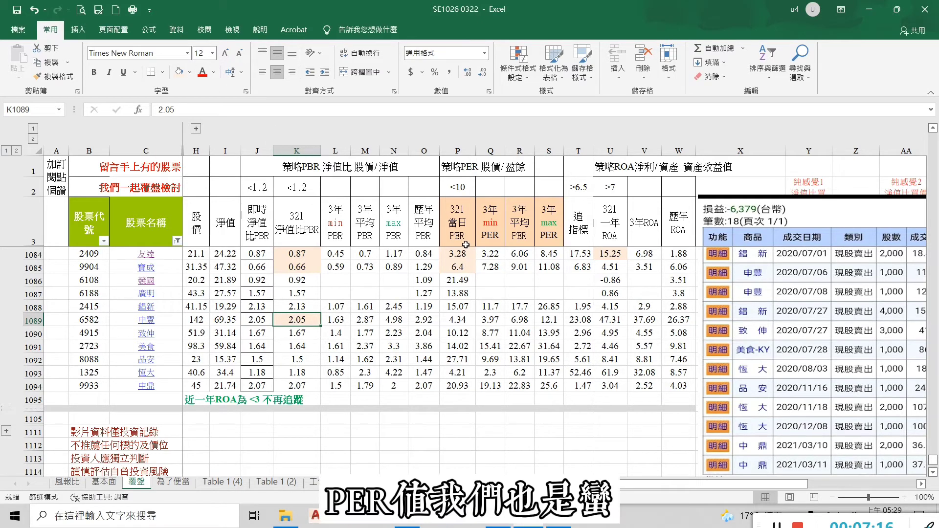
left_click(456, 320)
left_click(180, 72)
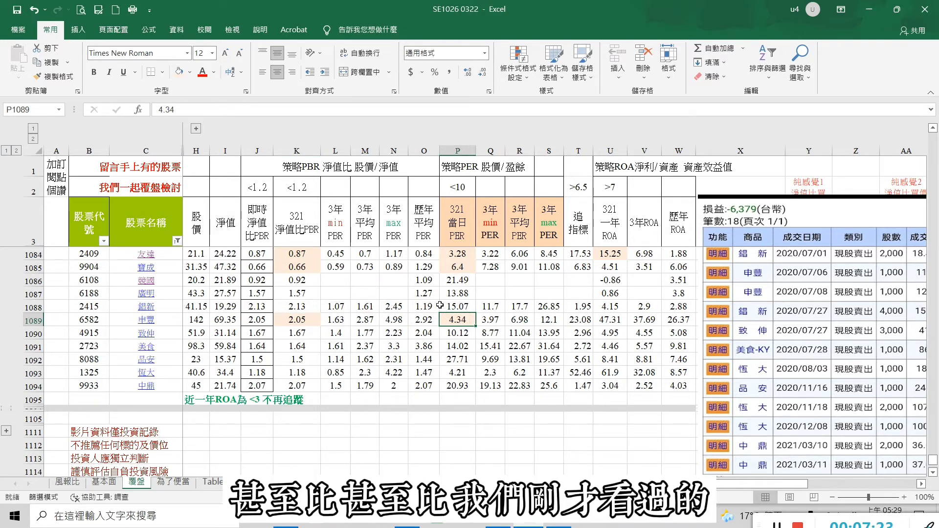
scroll(439, 305, "up", 1)
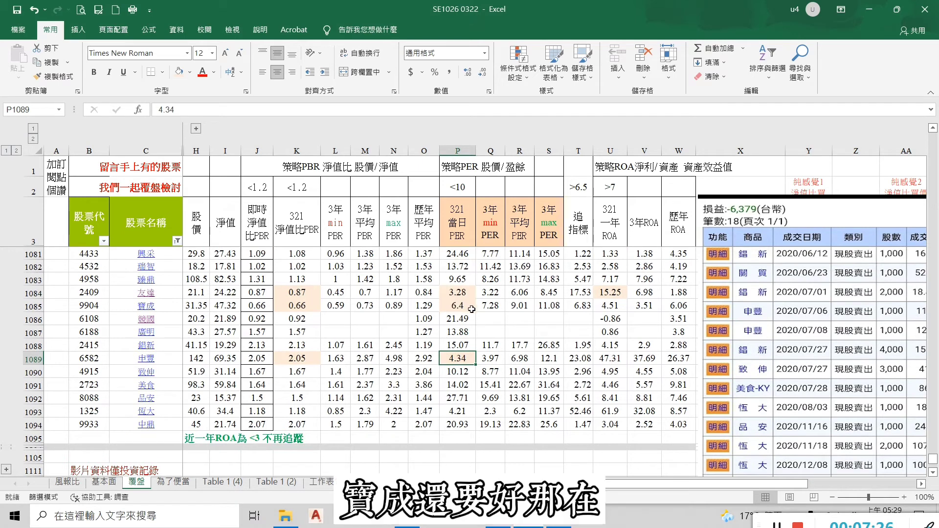
left_click(616, 359)
scroll(617, 386, "up", 1)
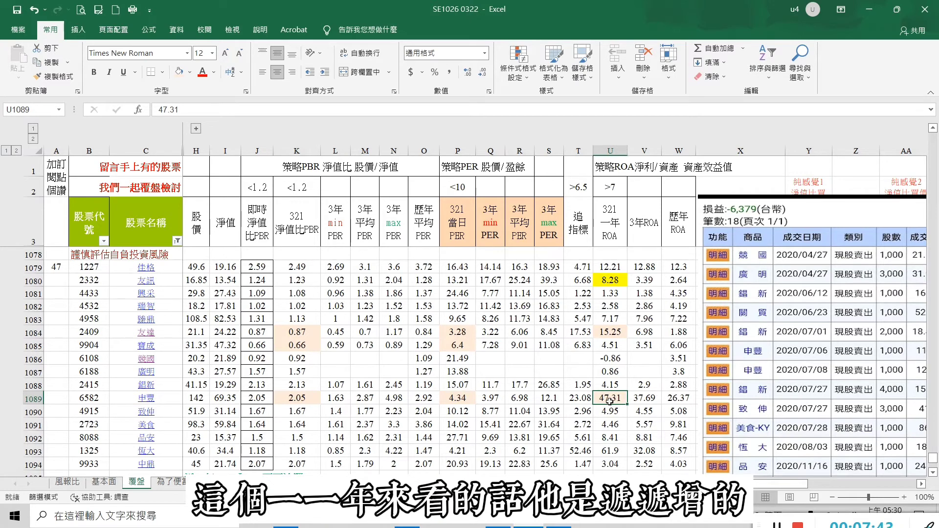
scroll(351, 385, "down", 1)
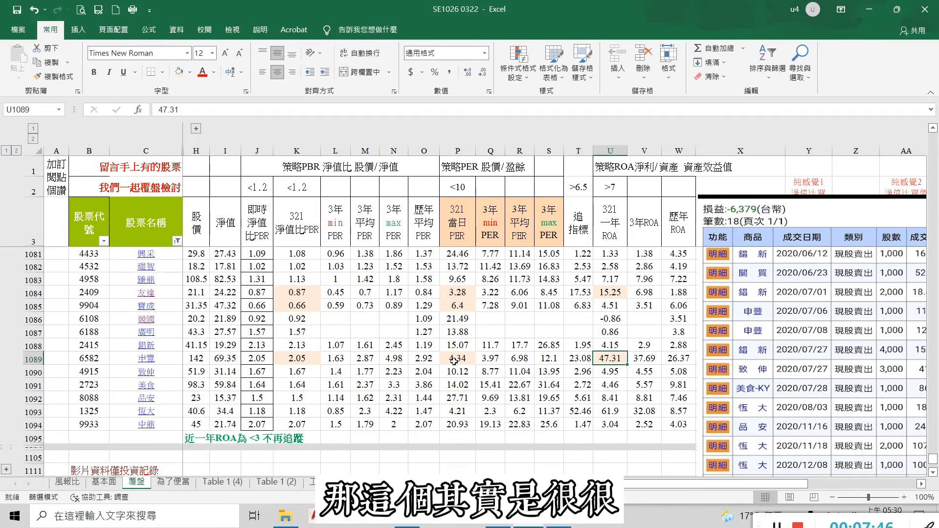
Select 申豐's highlighted 321 PBR, same-day PER and one-year ROA cells together to review them.
left_click(293, 358)
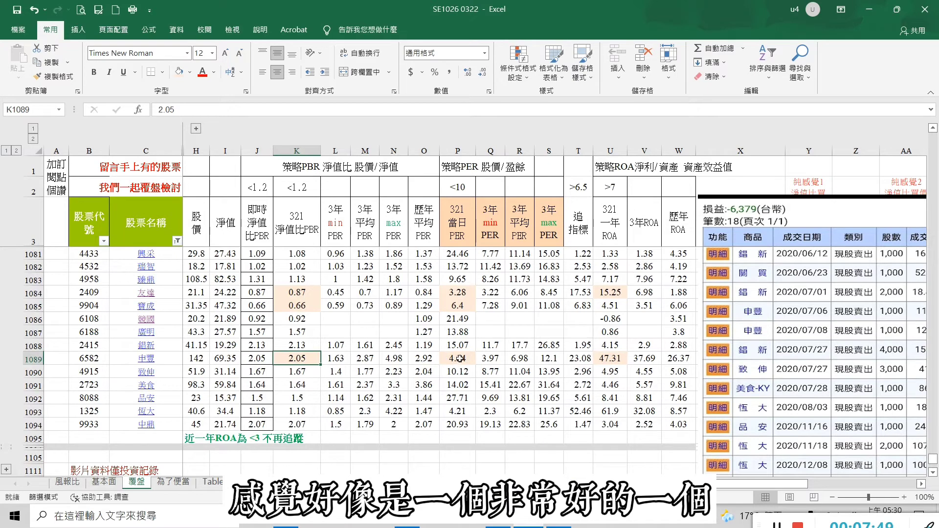
left_click(458, 358, "ctrl")
left_click(610, 359, "ctrl")
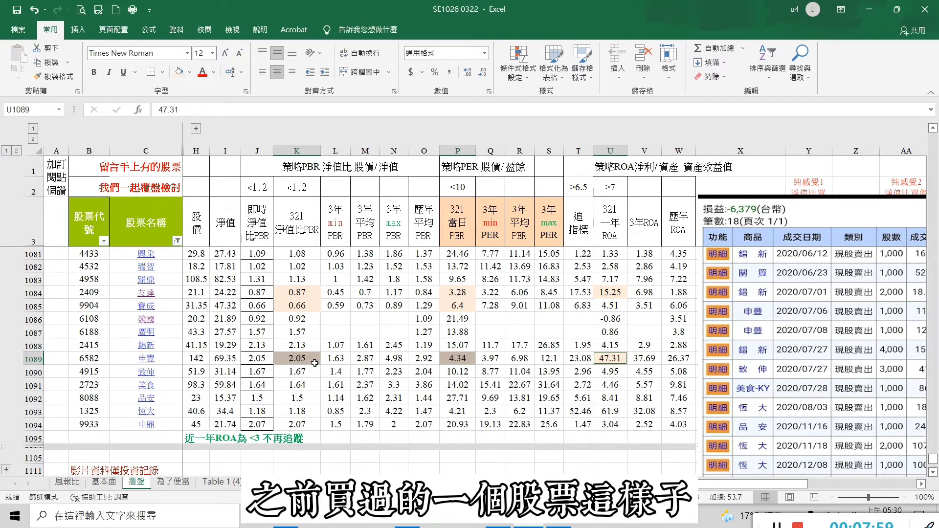
Check 致伸's 321 PBR, same-day PER and one-year ROA against the criteria.
left_click(303, 374)
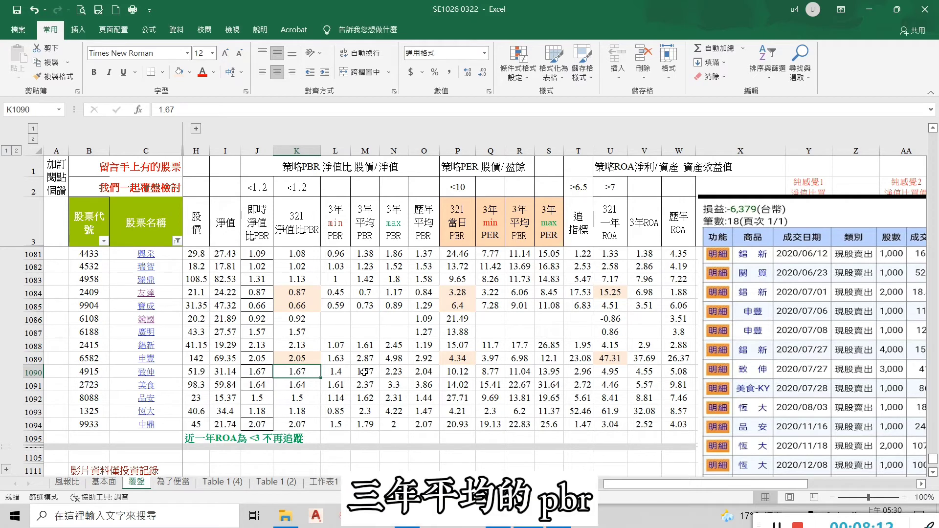
left_click(453, 371)
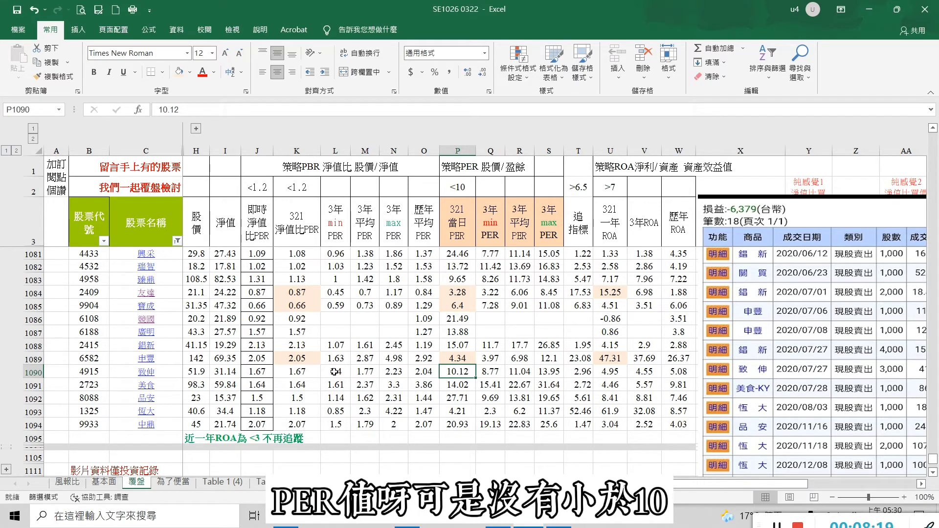
left_click(297, 371)
left_click(606, 371)
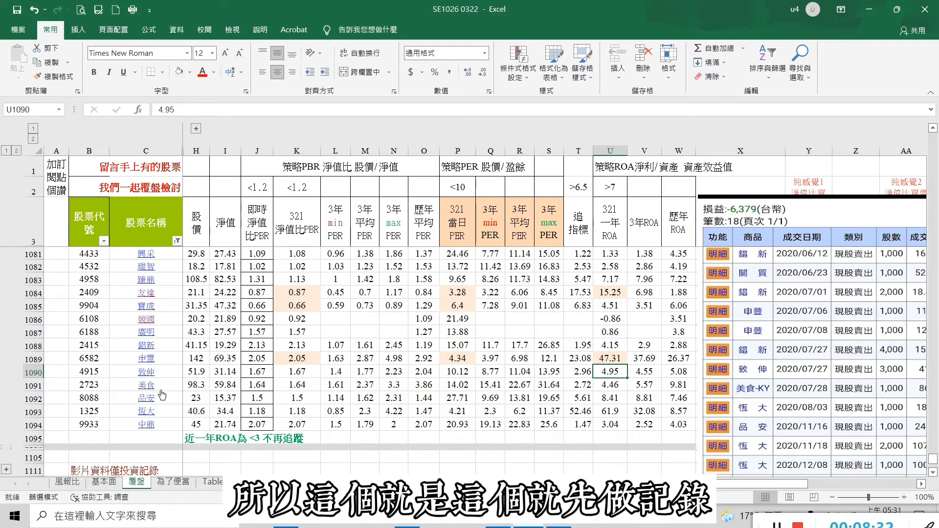
Check 美食's 321 PBR and look up its sale price in the transaction records.
left_click(290, 385)
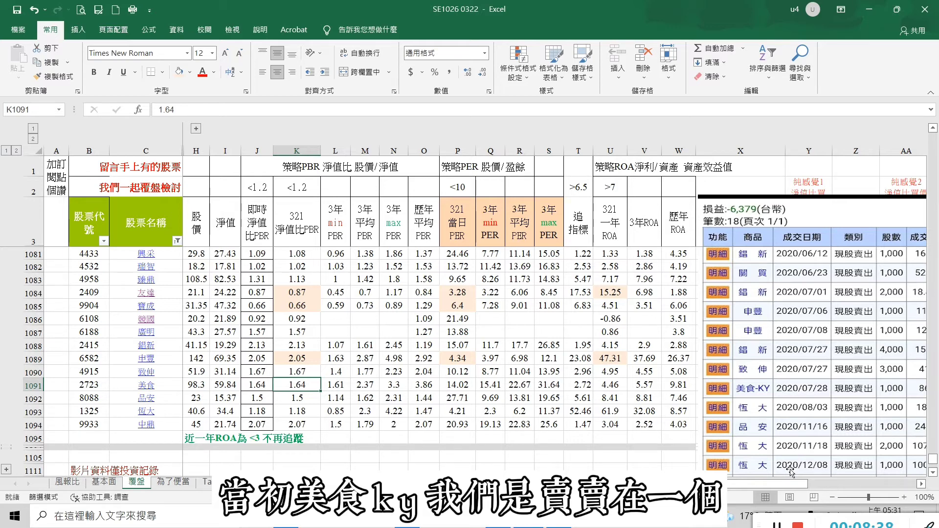
left_click_drag(791, 482, 817, 486)
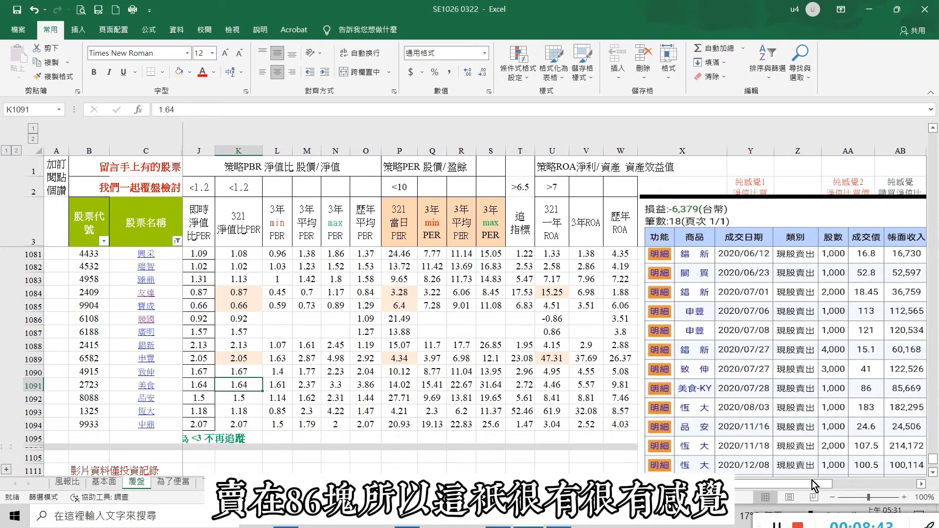
mouse_move(812, 481)
left_mouse_down()
mouse_move(863, 487)
mouse_move(797, 488)
left_mouse_up()
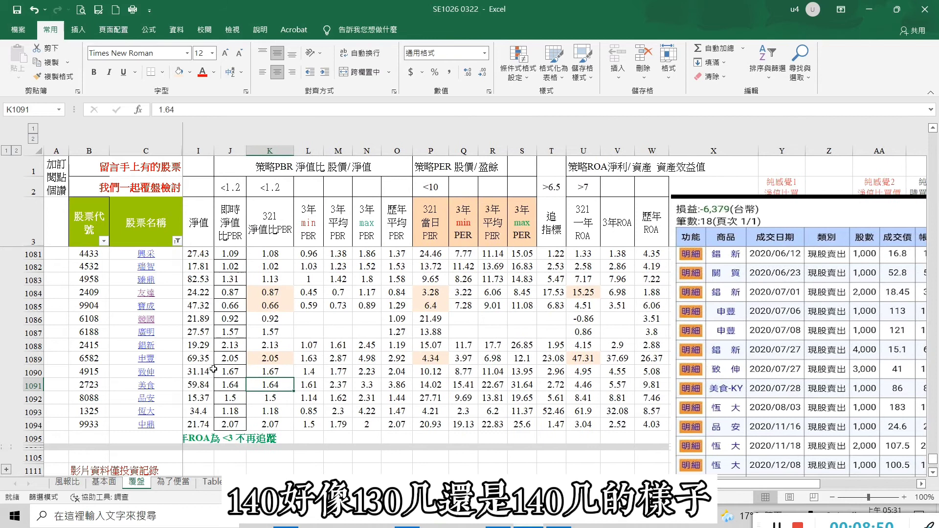
Open 美食's linked Goodinfo performance page in the browser, show its average performance for 近3年平均, and return to Excel.
left_click(143, 385)
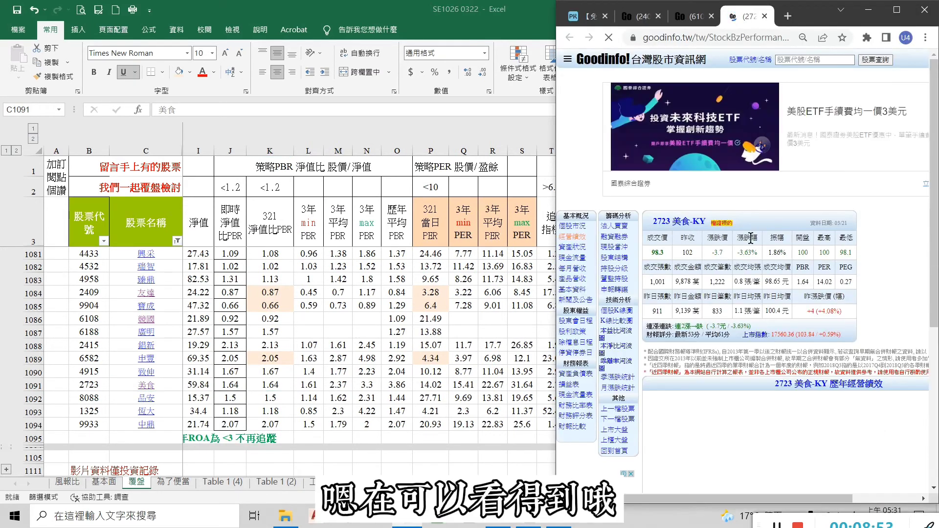
scroll(747, 233, "down", 5)
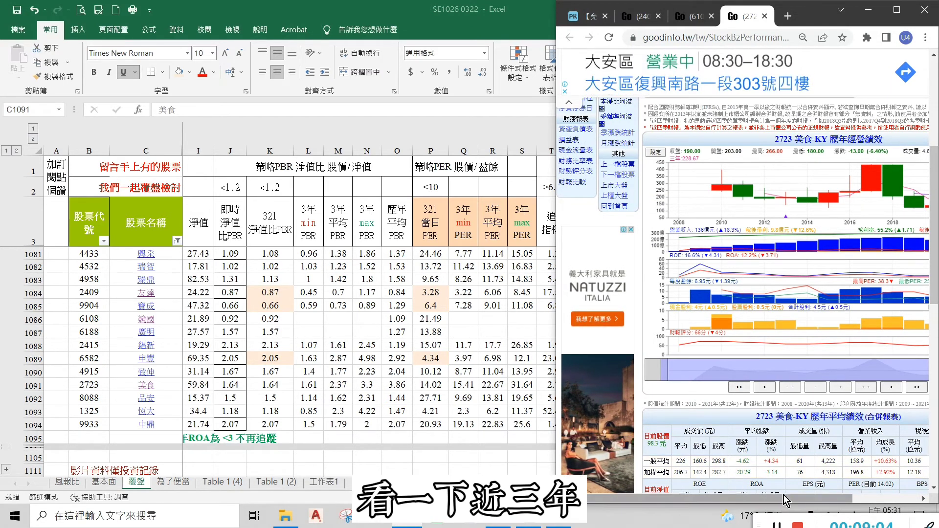
left_click_drag(783, 498, 878, 481)
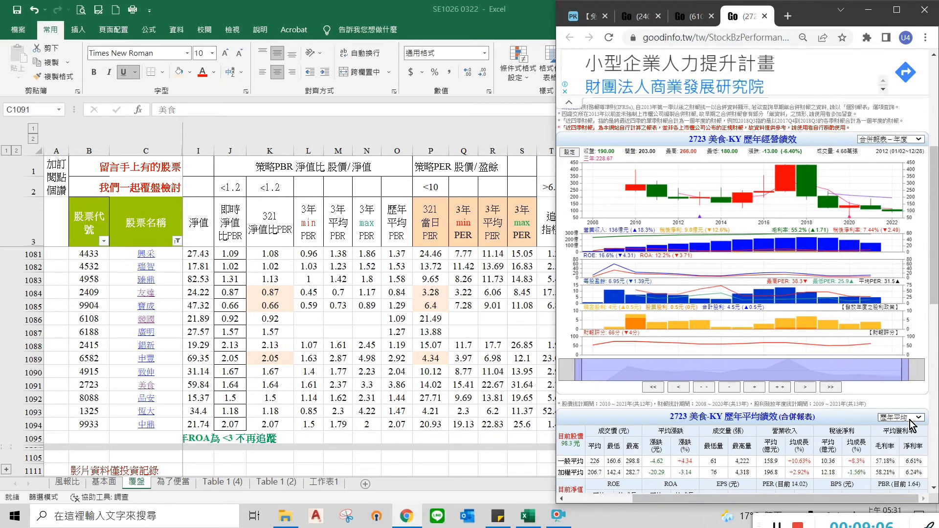
left_click(900, 417)
left_click(900, 477)
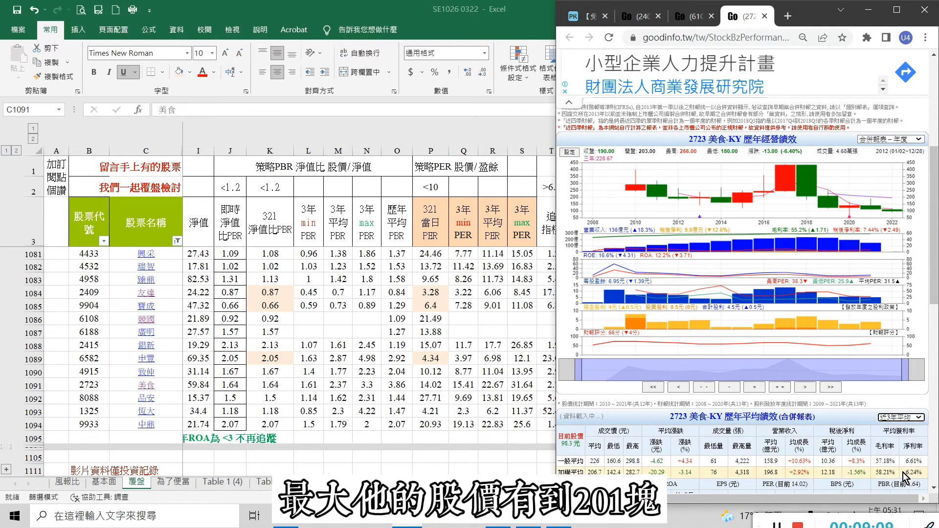
left_click_drag(841, 499, 788, 495)
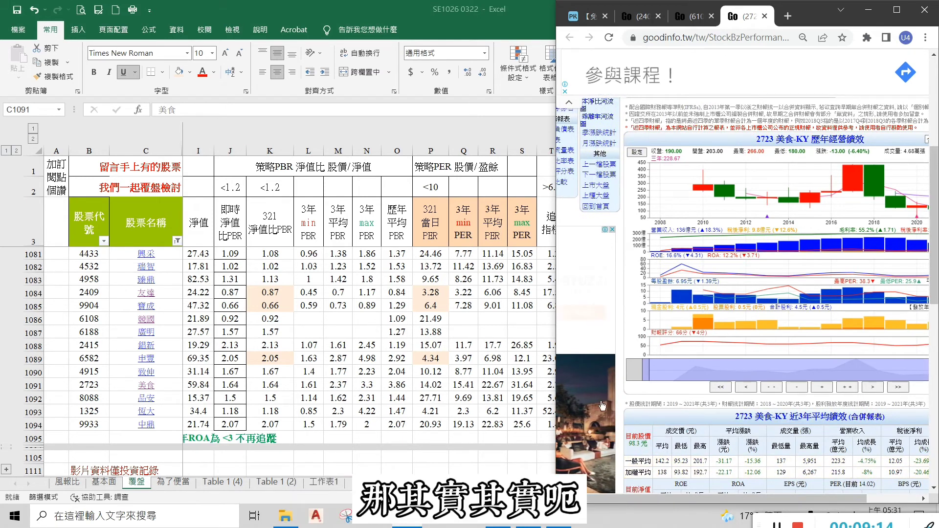
key("alt+Tab")
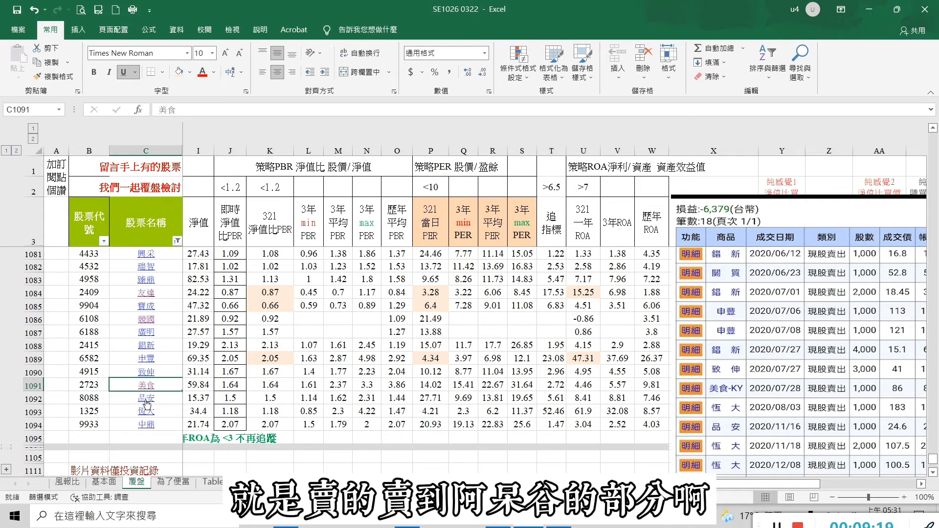
Try a light orange fill on 美食's 321 PBR cell (K1091), check its PER and ROA, and undo the fill.
left_click(265, 388)
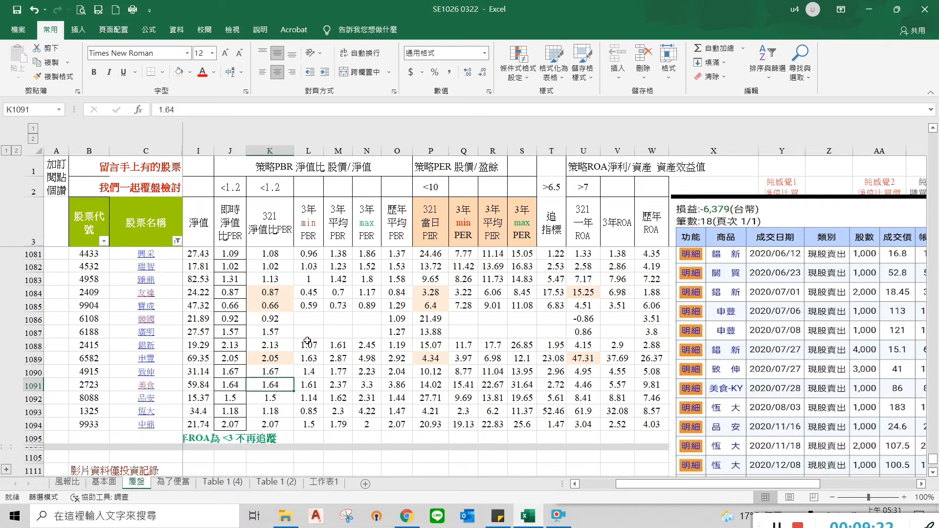
left_click(181, 73)
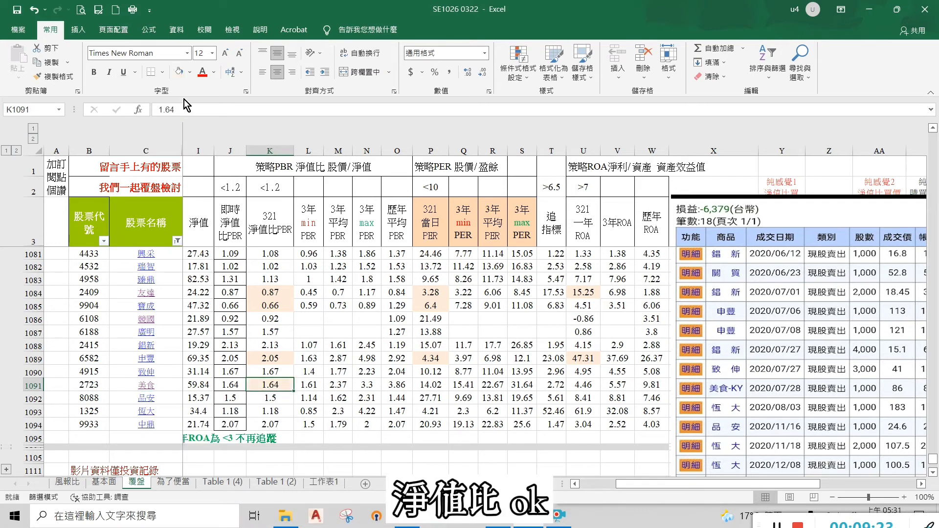
left_click(428, 385)
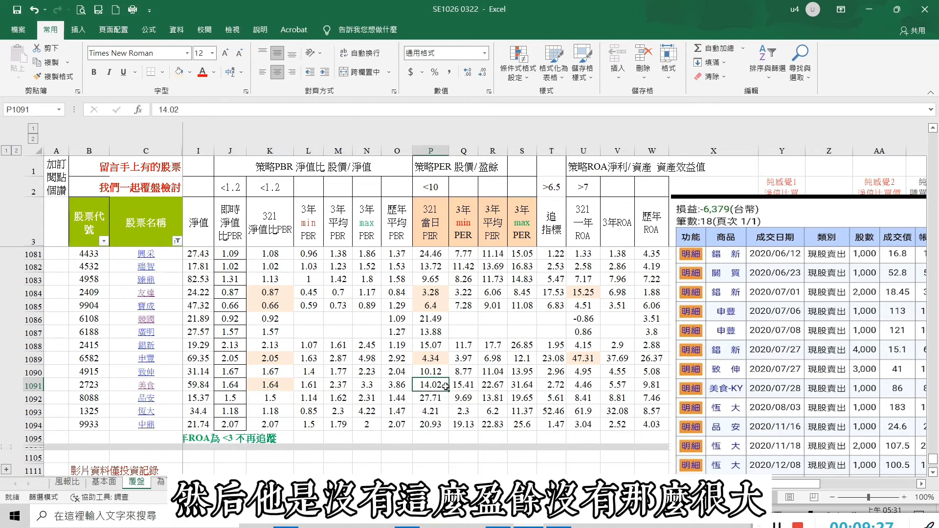
left_click(590, 386)
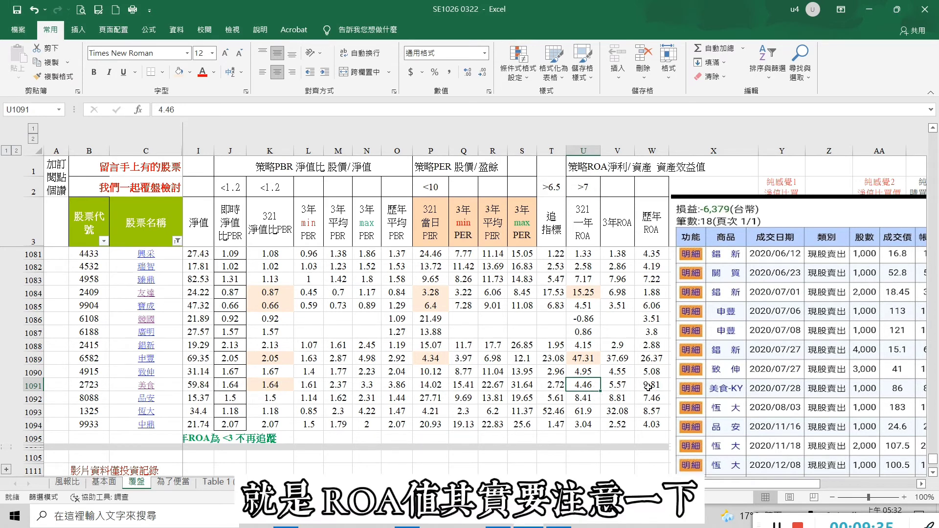
left_click(269, 386)
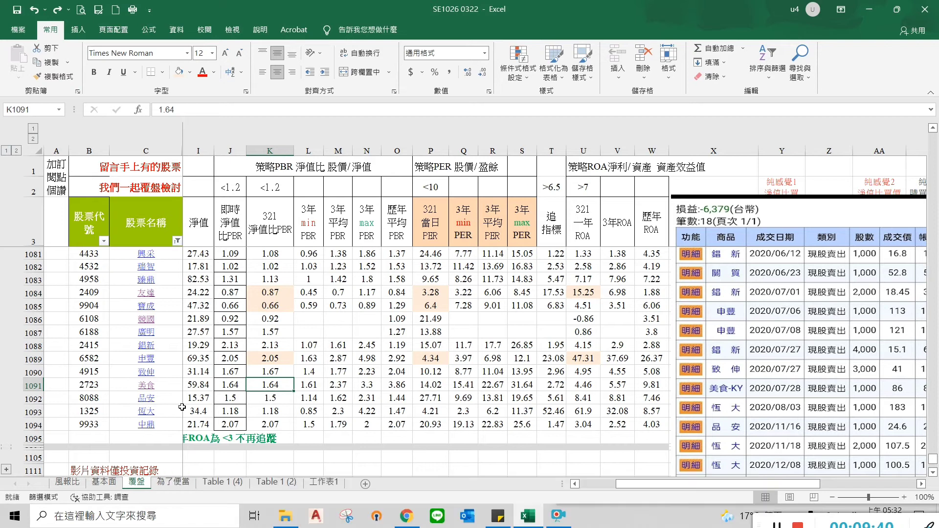
Check 品安's 321 PBR, same-day PER and one-year ROA against the criteria.
left_click(280, 398)
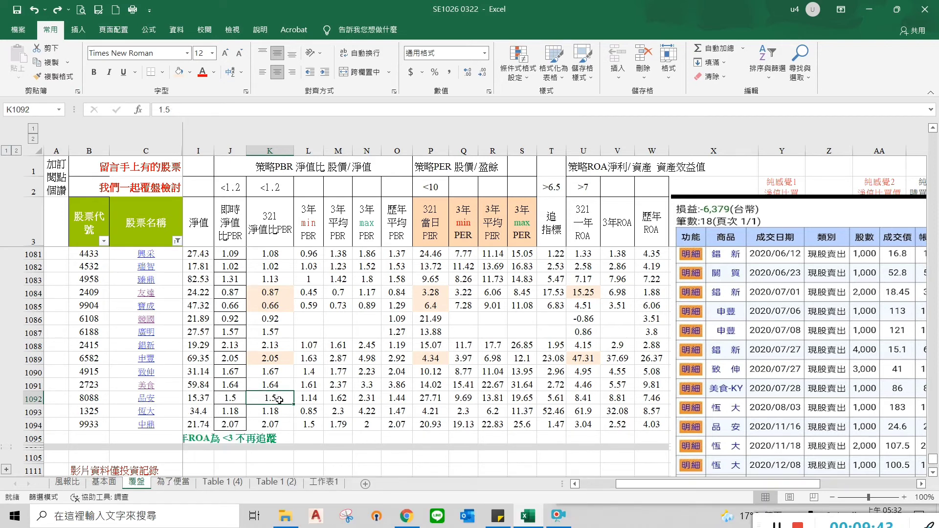
left_click(431, 400)
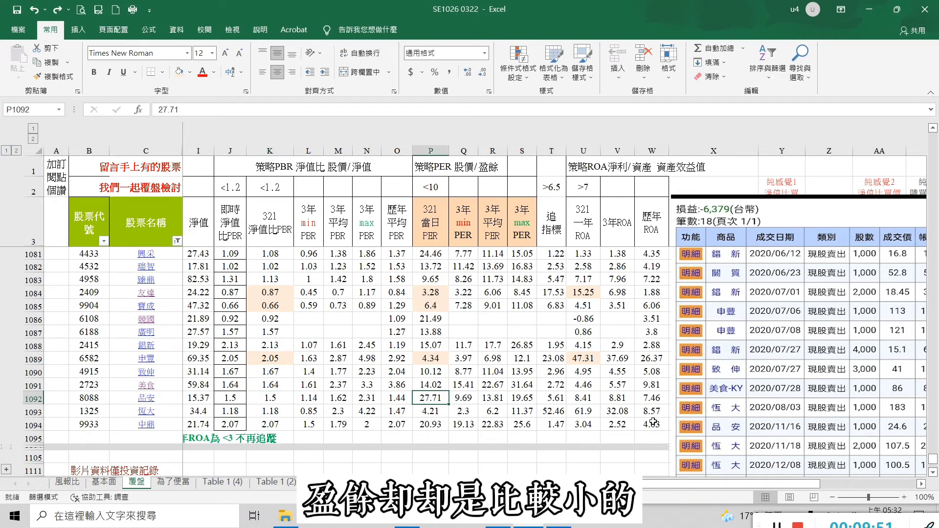
left_click(589, 400)
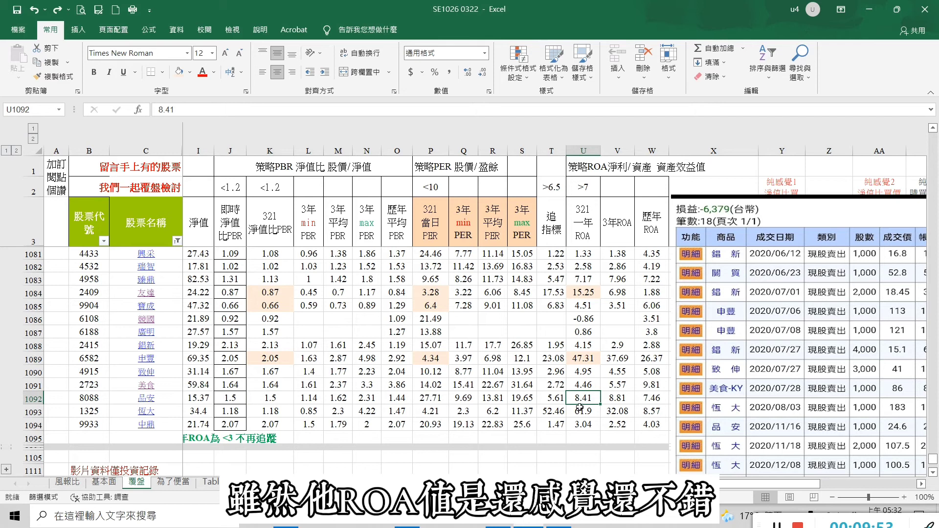
Highlight 恆大's 321 PBR, same-day PER and 321 one-year ROA cells (K1093, P1093 and U1093) with a light orange fill.
left_click(421, 401)
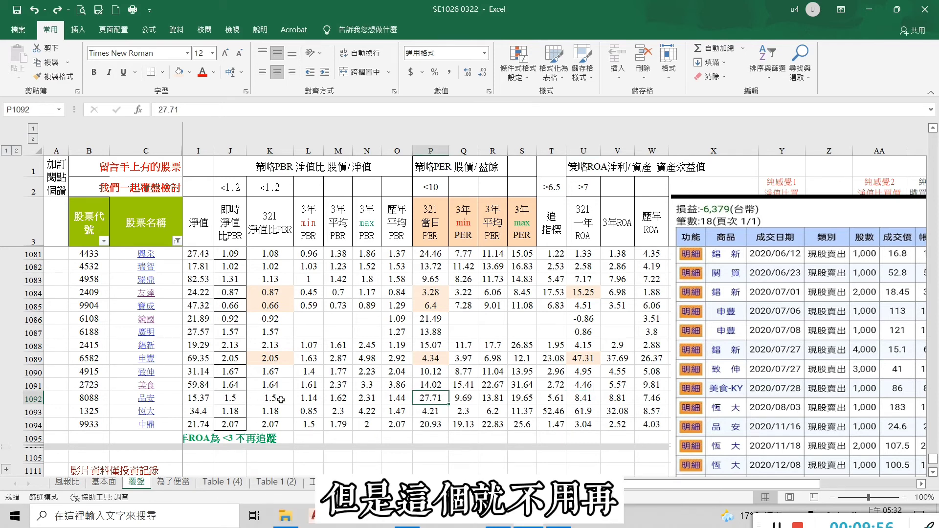
left_click(278, 412)
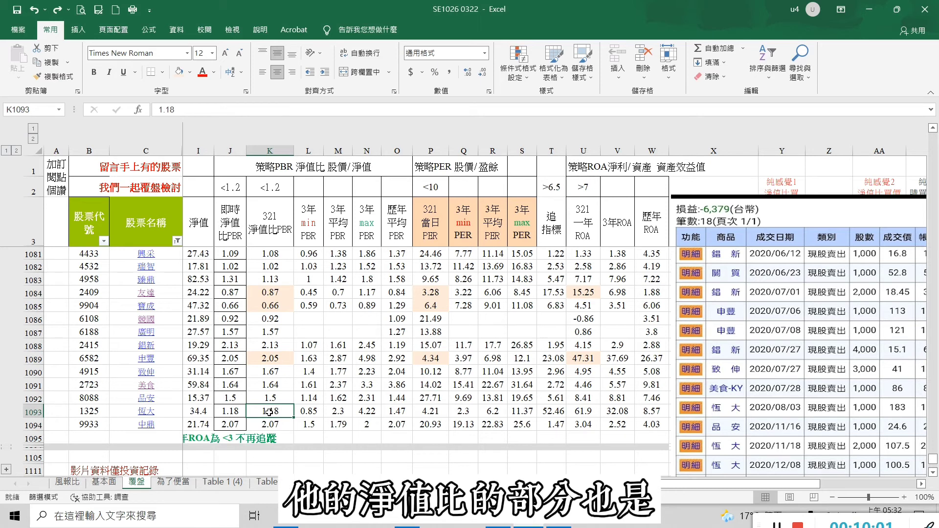
left_click(424, 413)
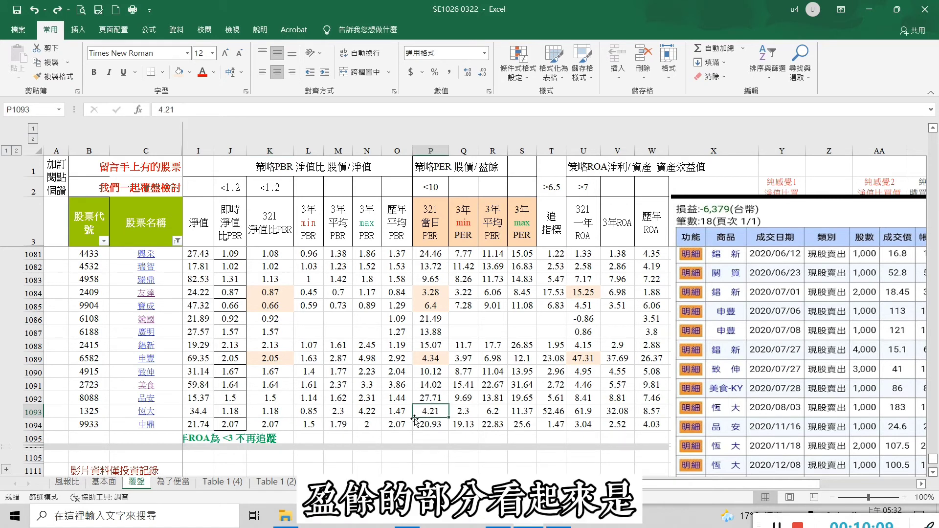
left_click(276, 413, "ctrl")
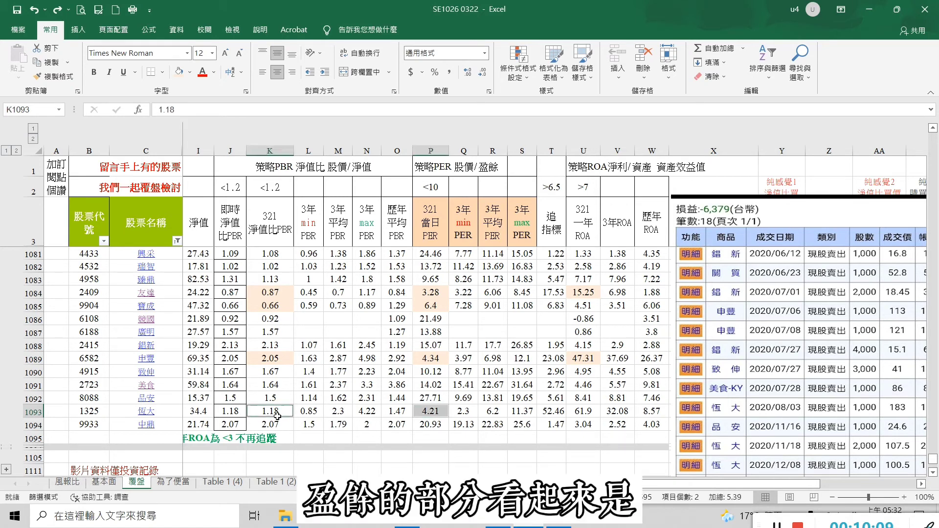
left_click(179, 72)
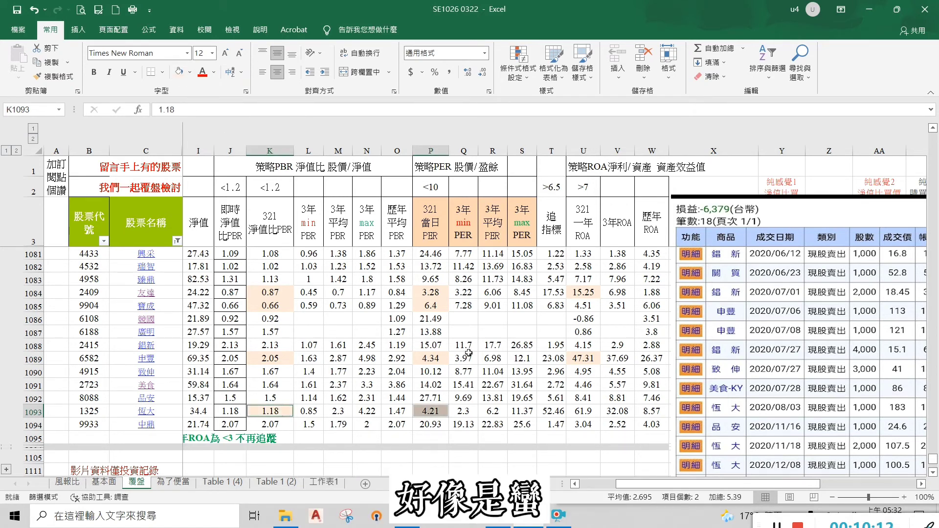
left_click(583, 412)
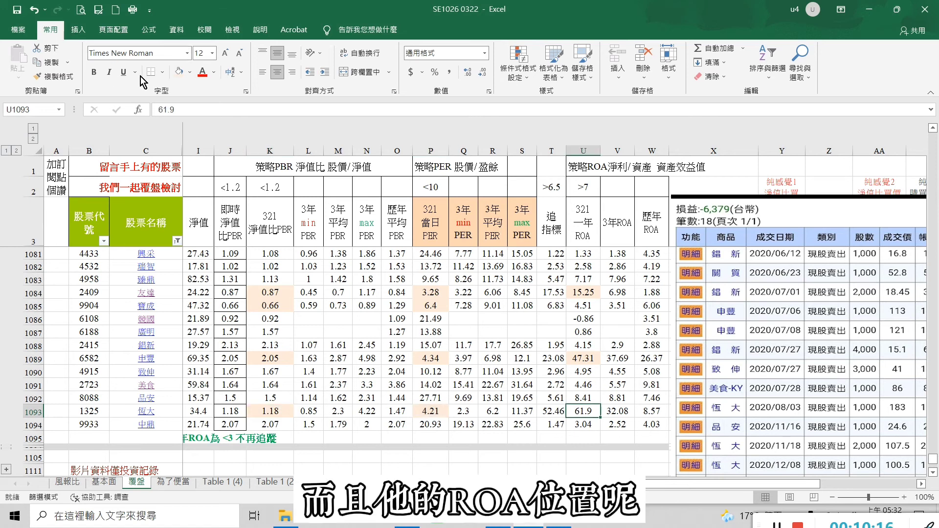
left_click(179, 72)
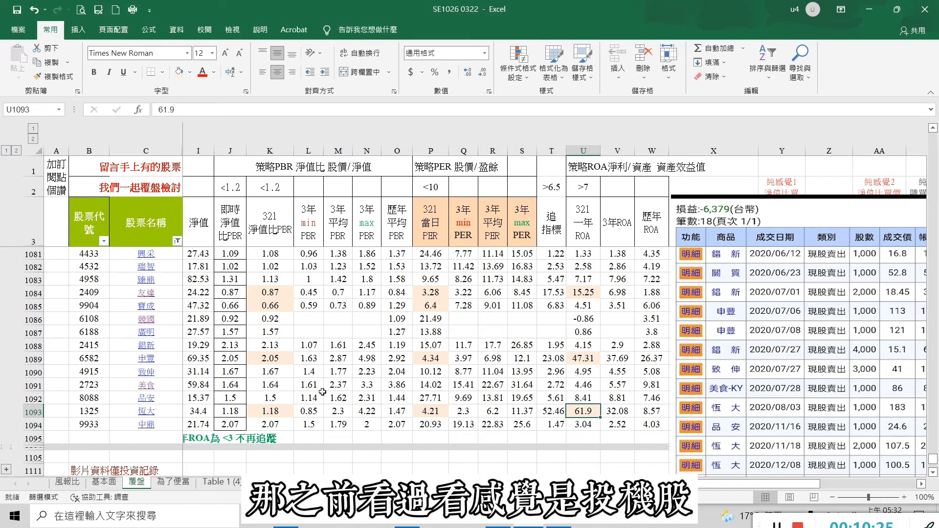
Check 中鼎's 321 PBR, same-day PER and one-year ROA against the criteria.
left_click(260, 410)
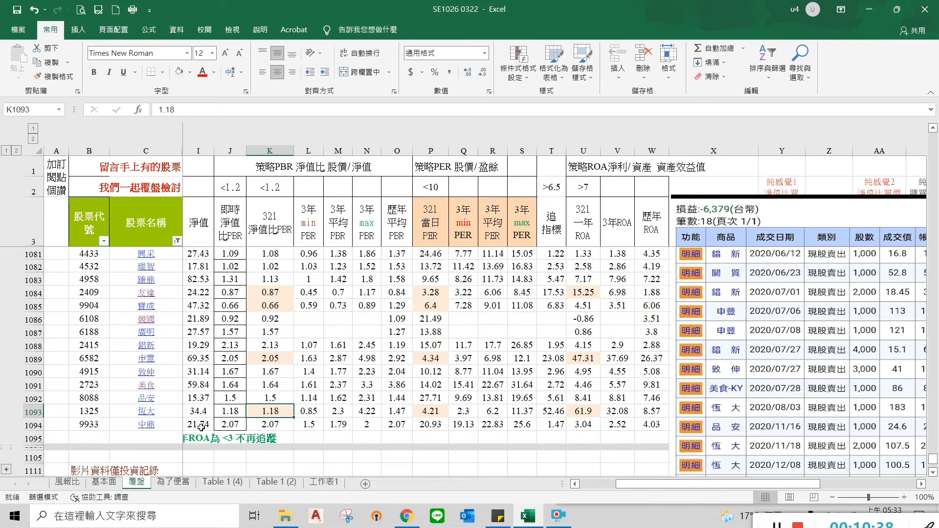
left_click(262, 424)
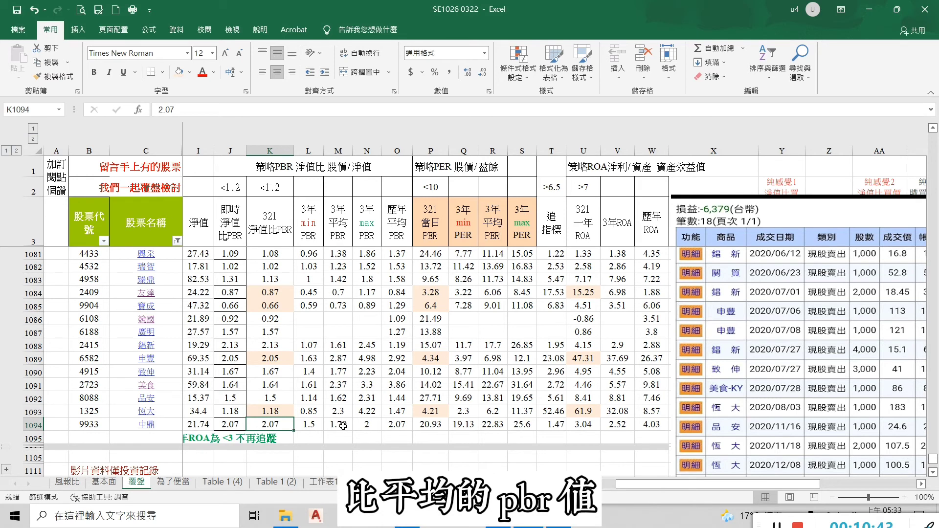
left_click(434, 424)
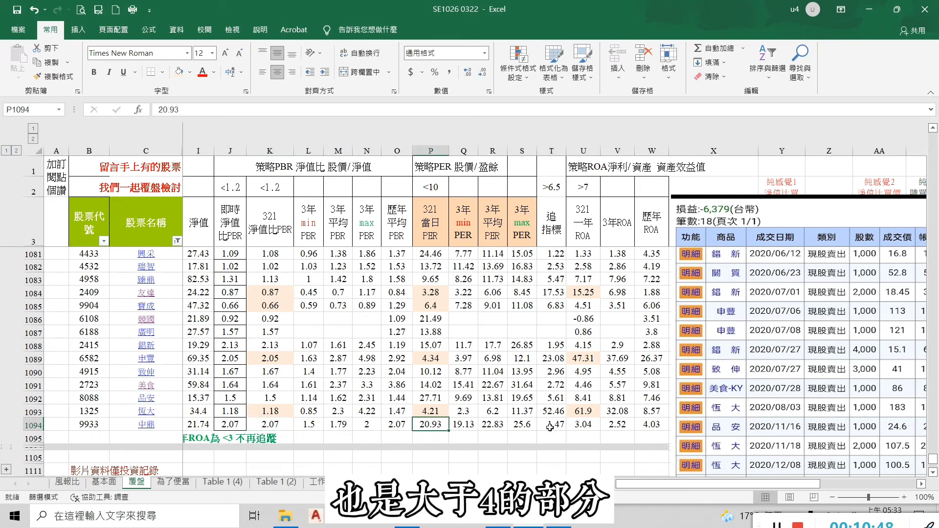
left_click(587, 427)
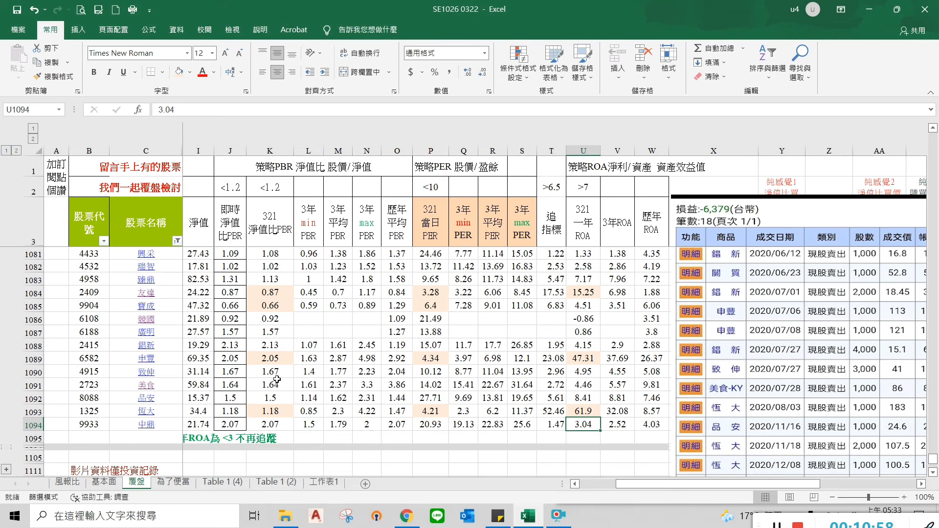
left_click(89, 292)
left_click(93, 308, "ctrl")
left_click(100, 361, "ctrl")
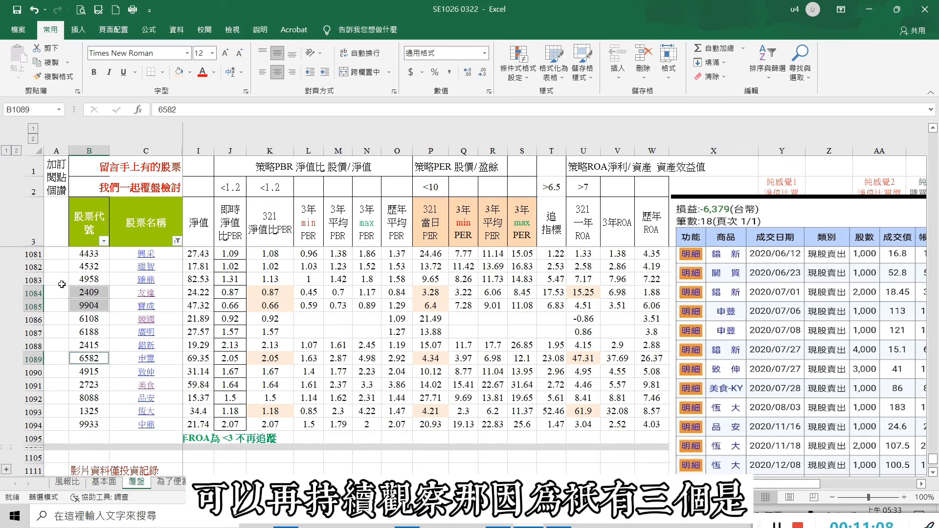
Select together the stock codes 2409, 6582 and 1325, whose PBR, PER and ROA cells are all highlighted.
left_click(93, 293)
left_click(89, 359, "ctrl")
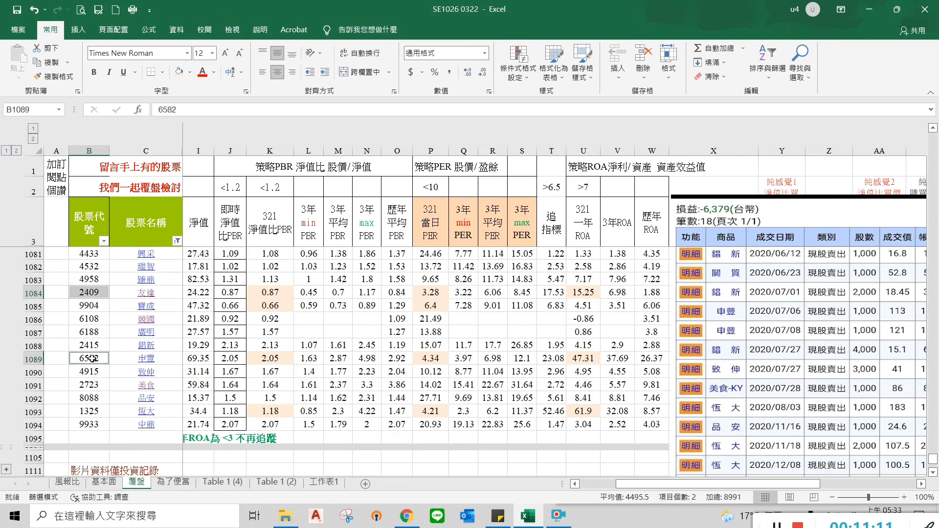
left_click(105, 411, "ctrl")
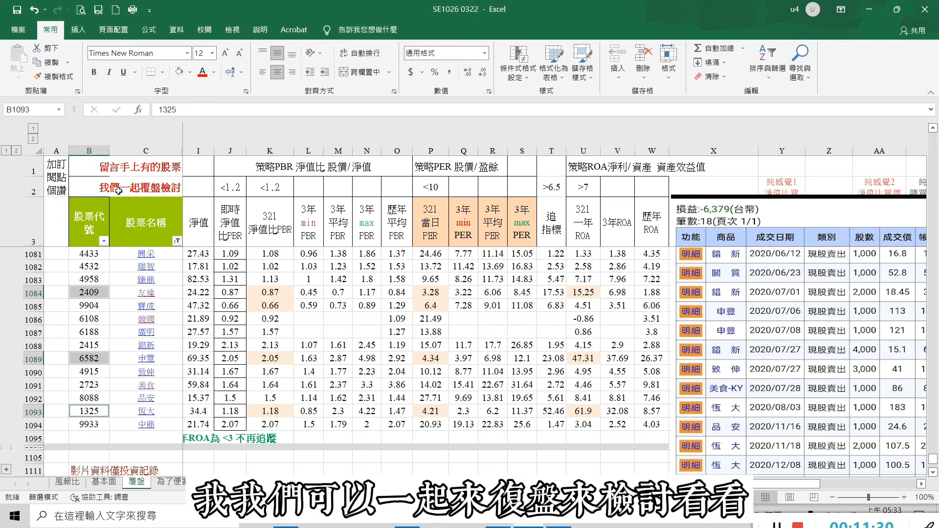
scroll(301, 230, "down", 1)
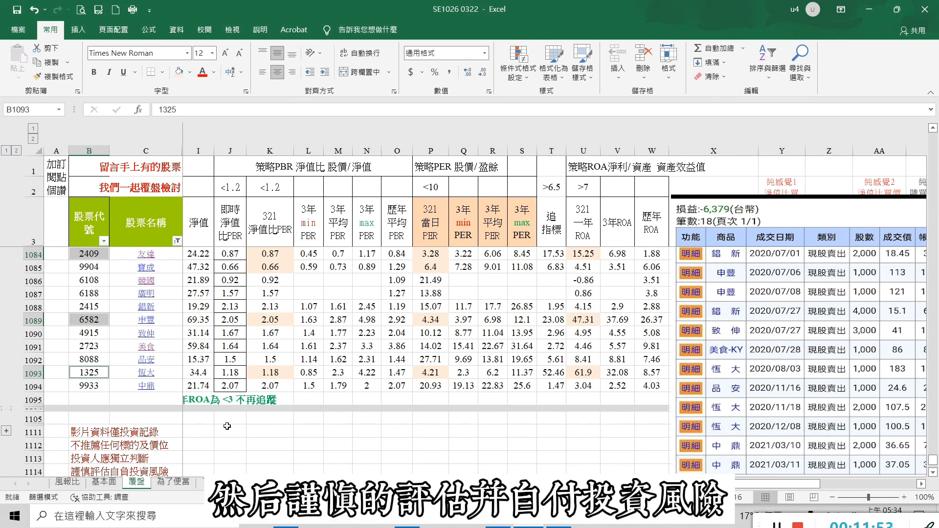
scroll(243, 344, "up", 2)
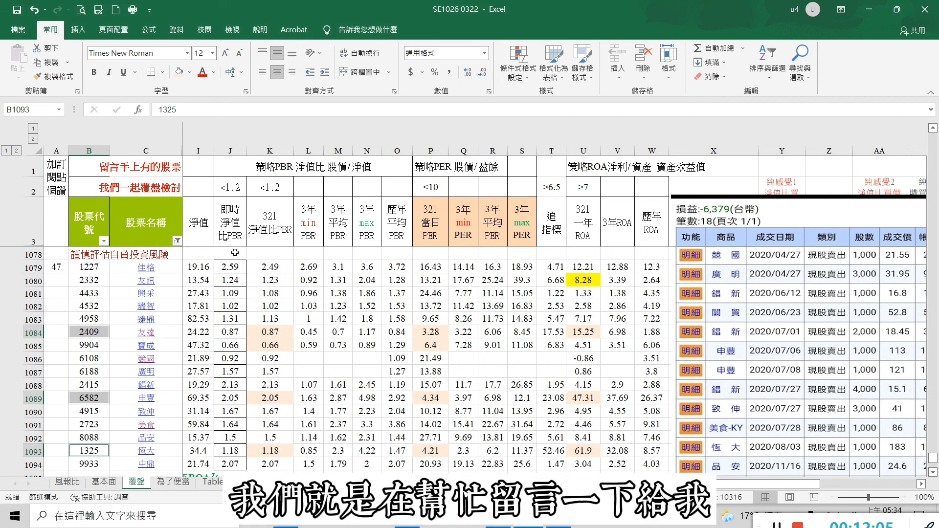
scroll(236, 343, "down", 1)
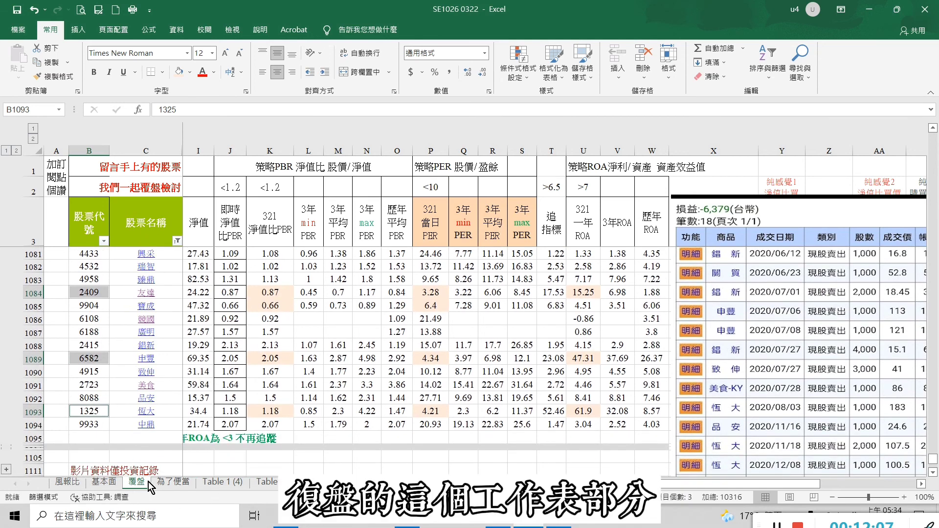